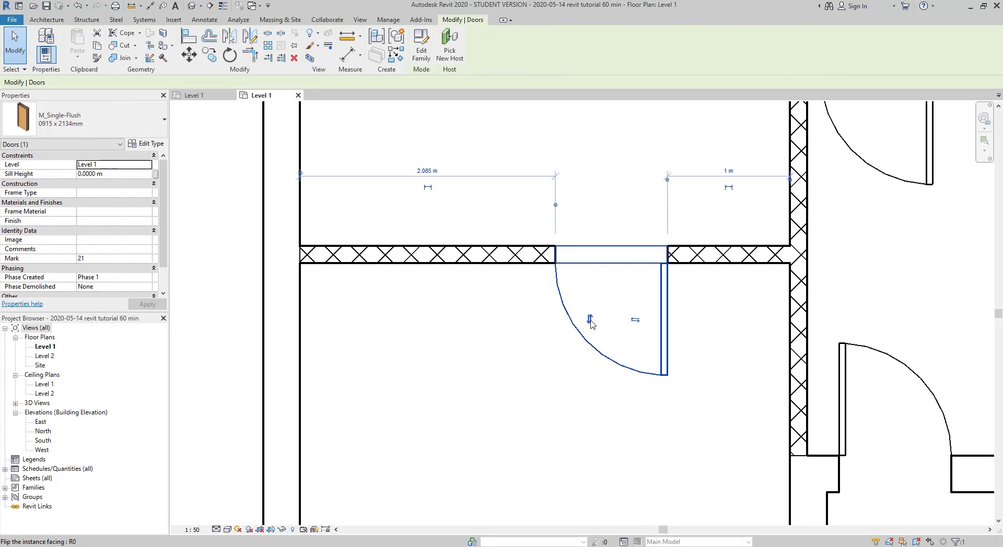
Flip the placed door's swing to the other side of the wall and show the door types list.
click(591, 320)
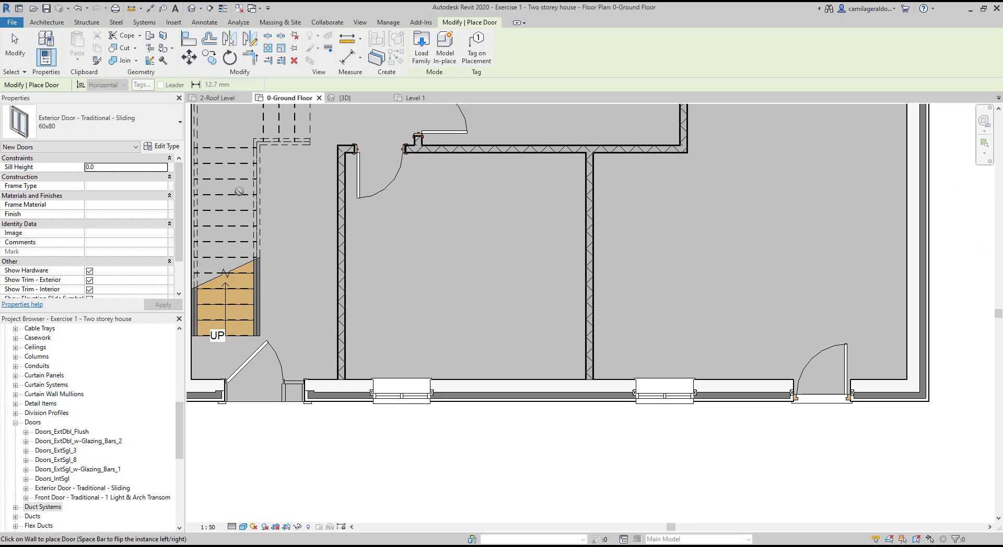
click(175, 135)
Scroll to Overlay Cabinets – Shaker and page its gallery through to Base Cabinet Features.
scroll(151, 220, down, 3)
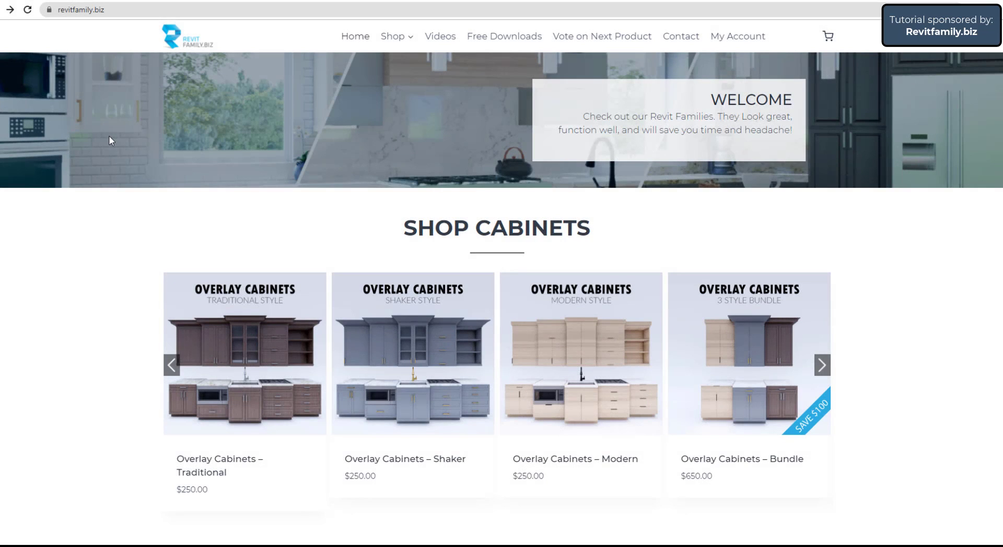
scroll(111, 143, down, 6)
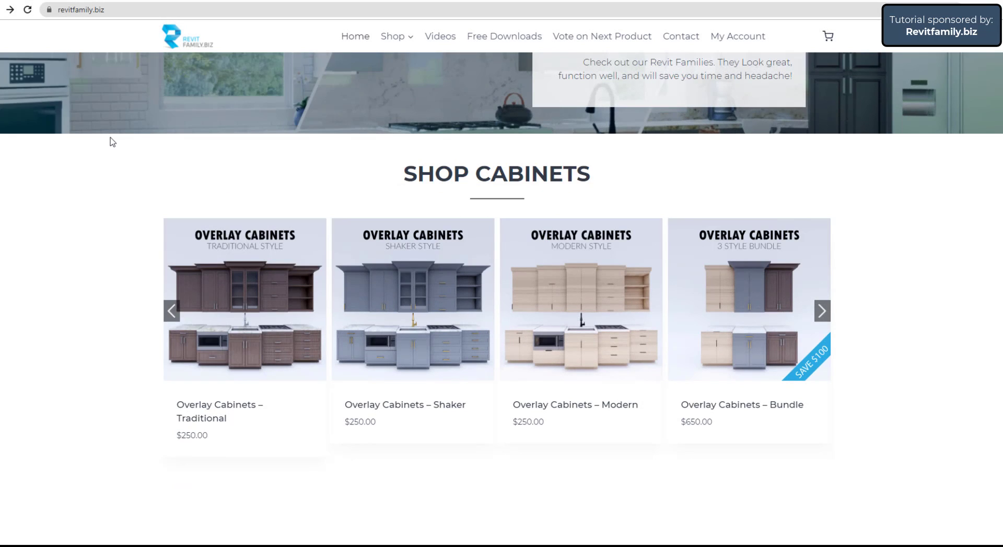
scroll(111, 147, down, 1)
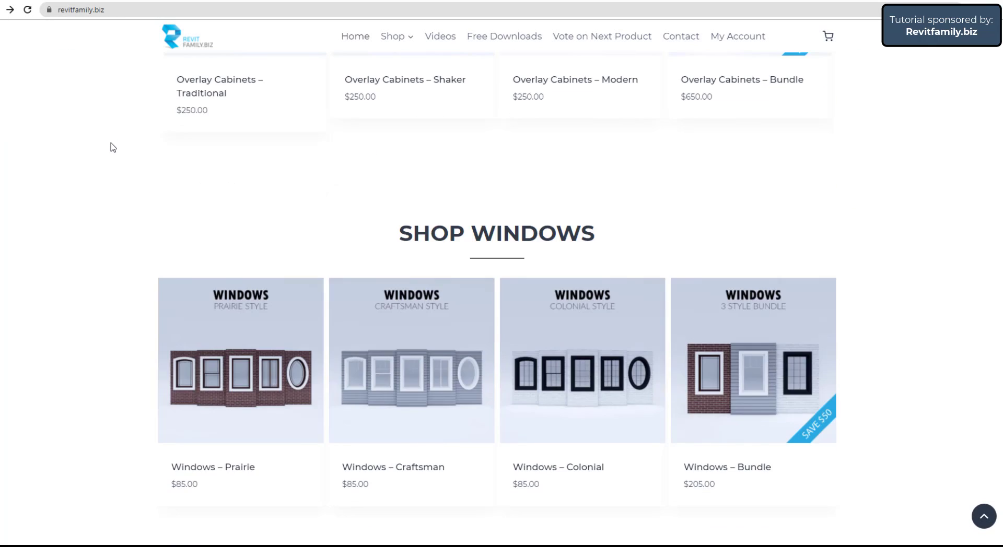
scroll(113, 147, down, 5)
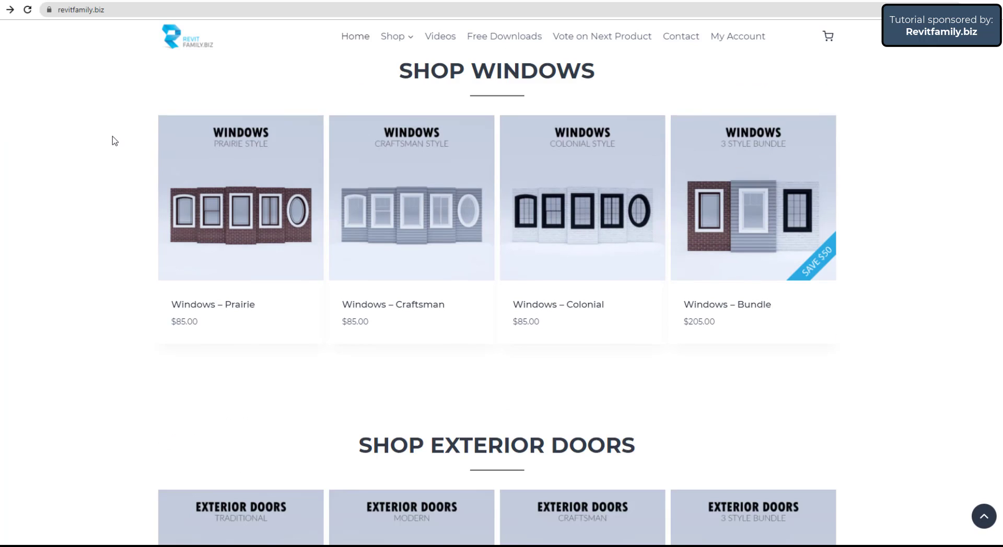
scroll(113, 148, down, 3)
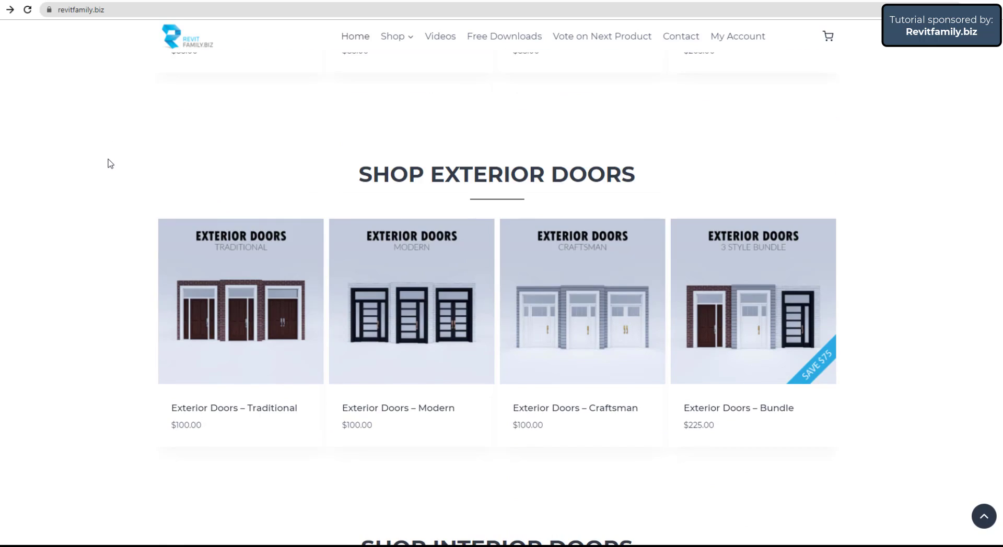
scroll(108, 162, down, 6)
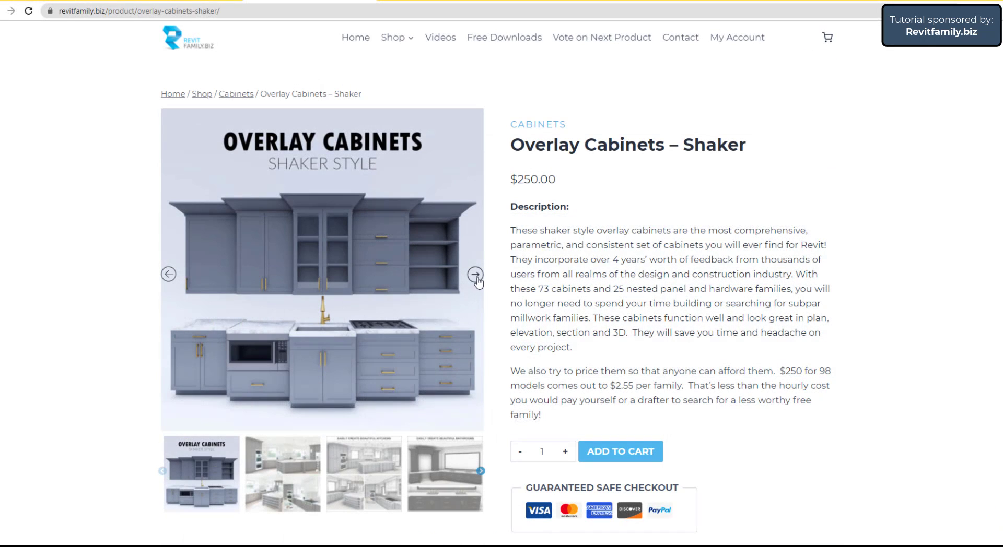
click(477, 281)
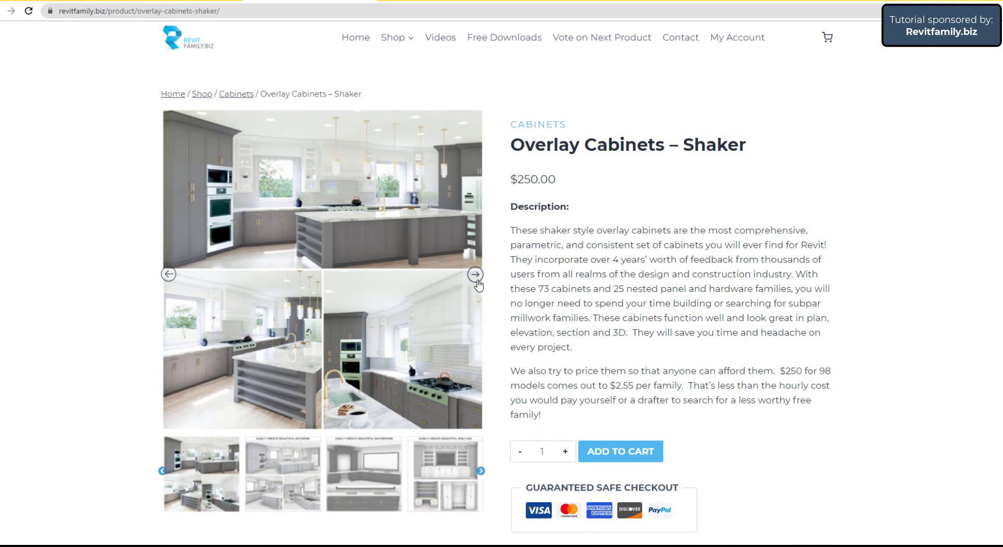
click(477, 282)
click(476, 283)
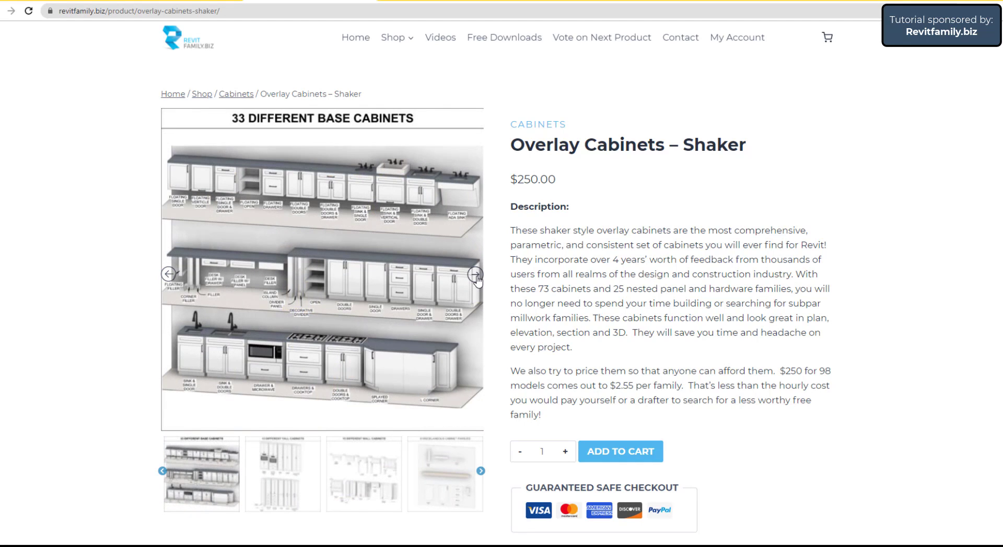
click(476, 281)
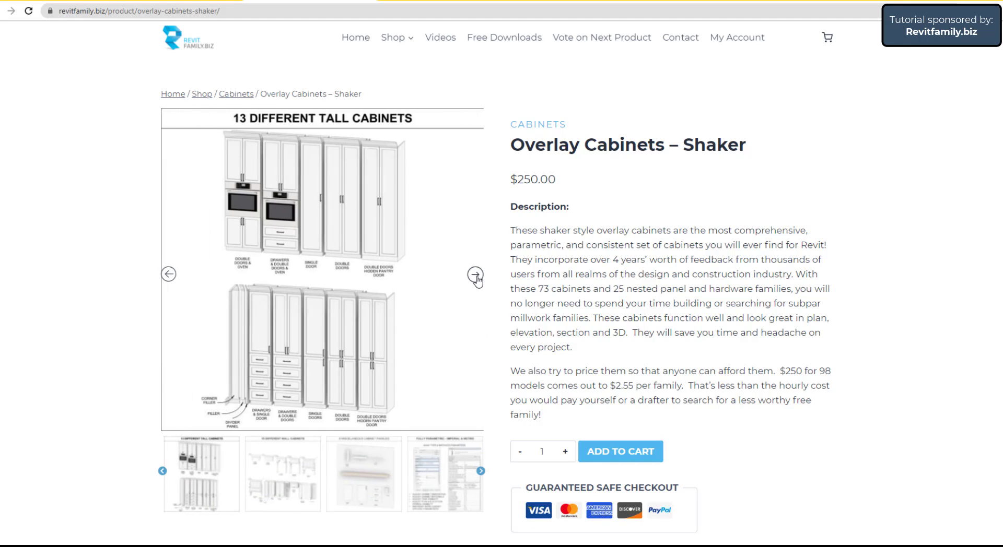
click(476, 281)
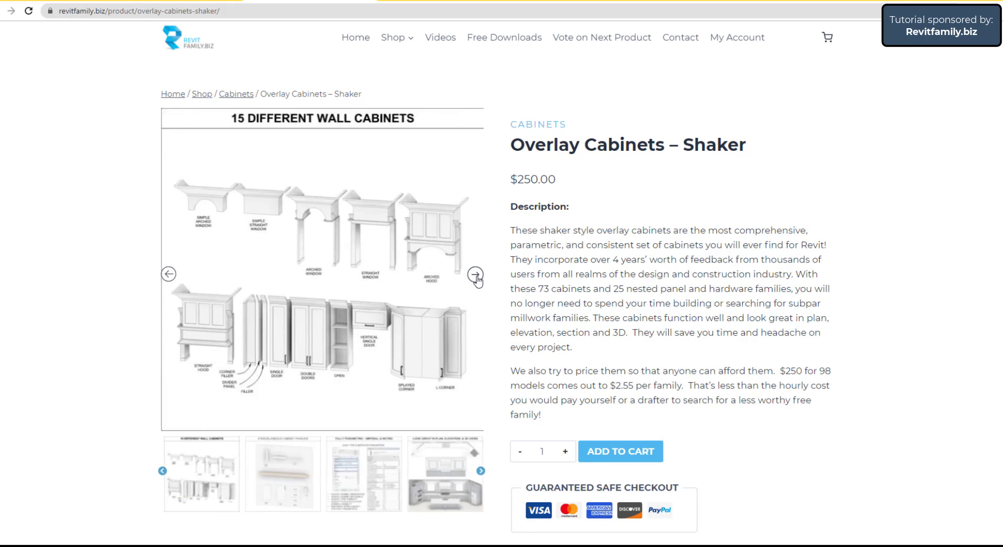
click(477, 280)
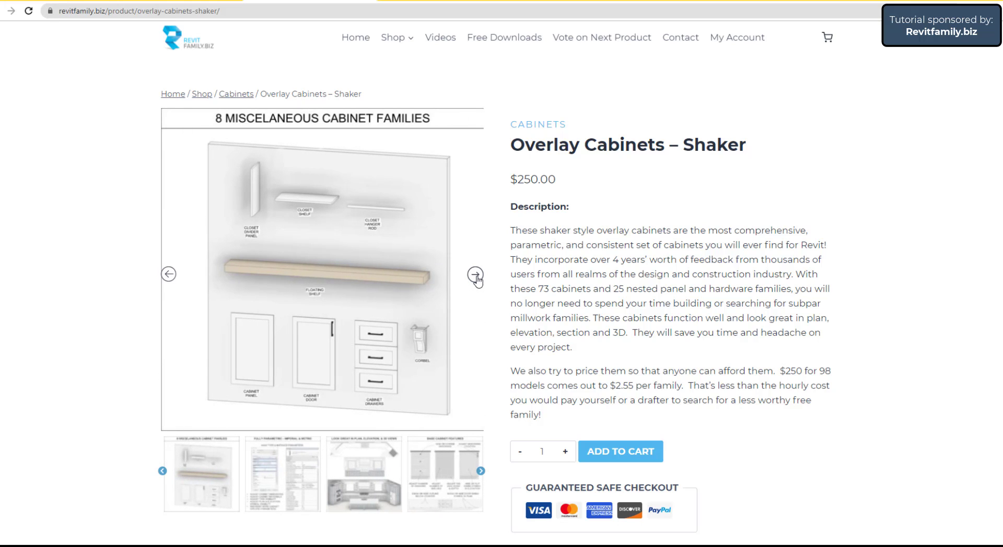
click(476, 281)
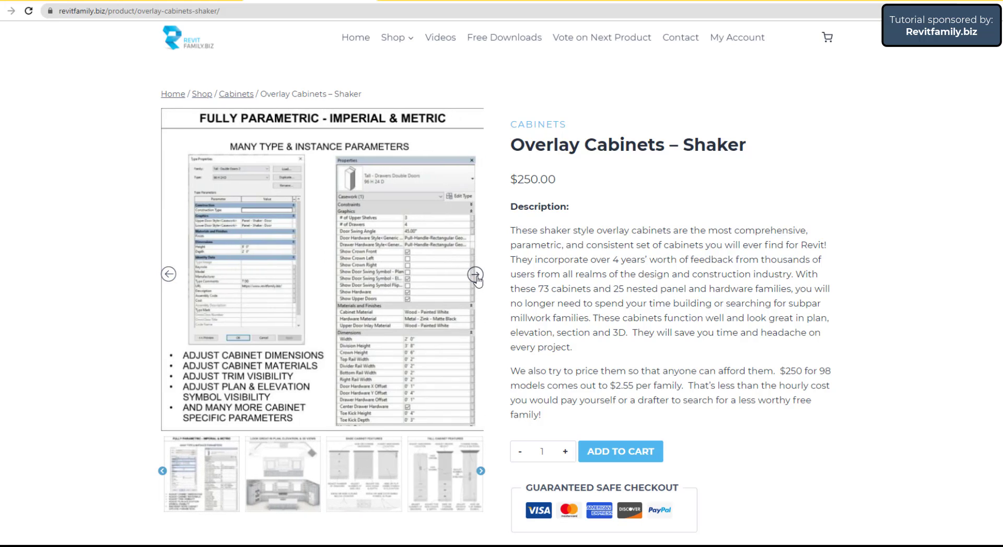
click(476, 280)
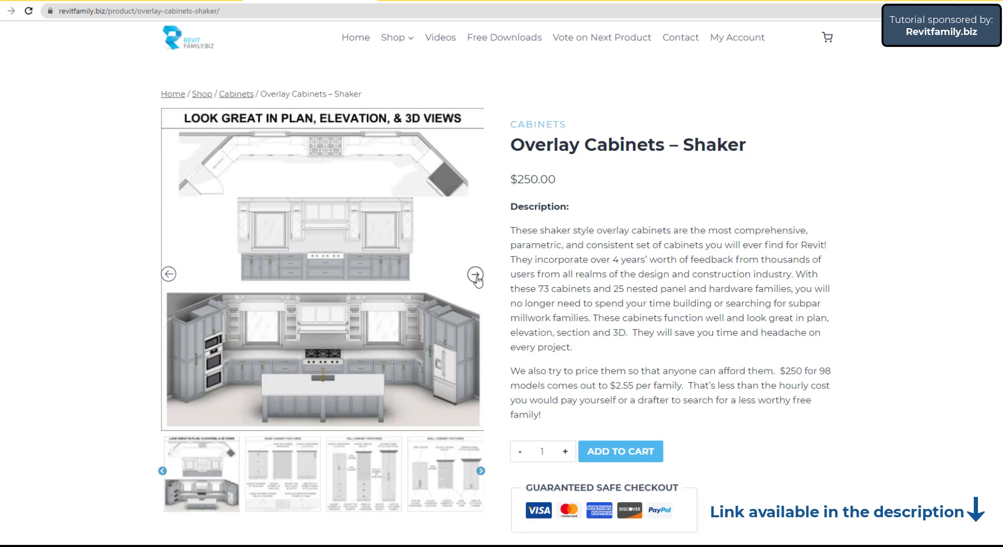
click(476, 281)
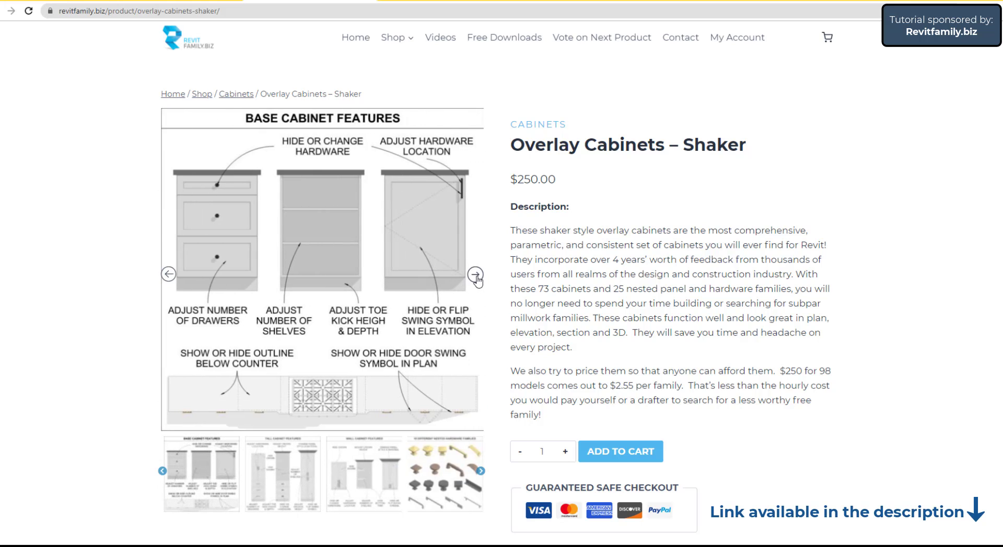
Advance the gallery to Tall Cabinet Features, then browse free downloads from Windows Slider to Front Door - Craftsman.
click(477, 280)
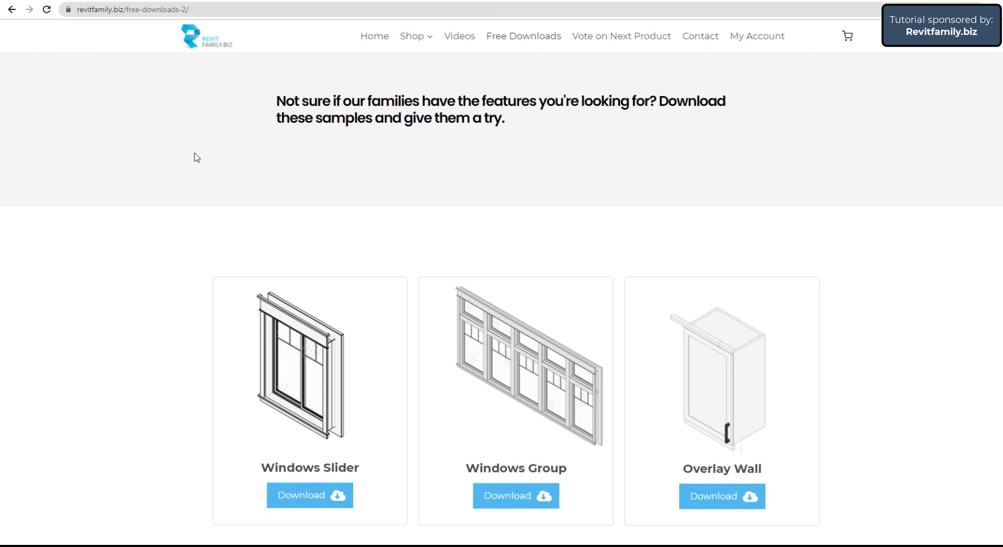
scroll(162, 157, down, 6)
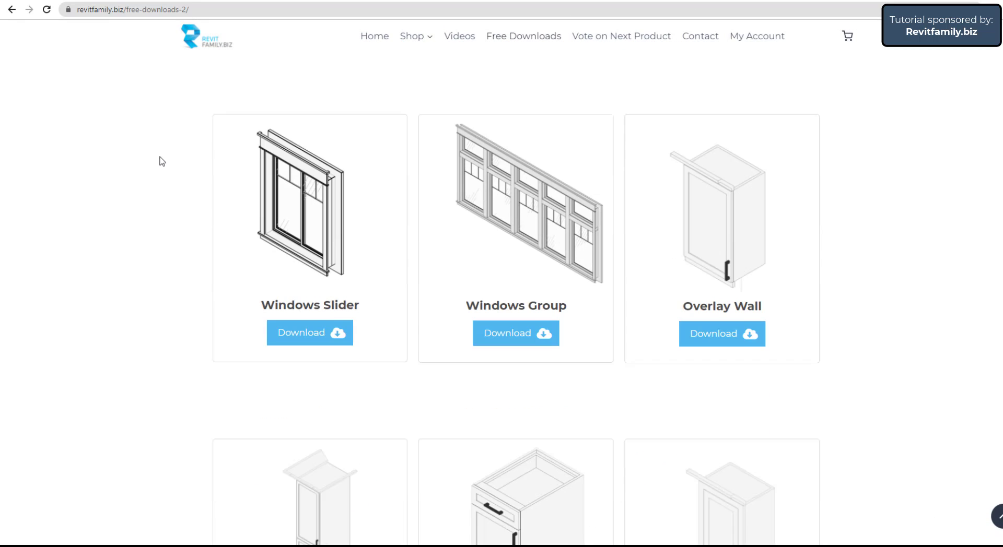
scroll(166, 178, down, 5)
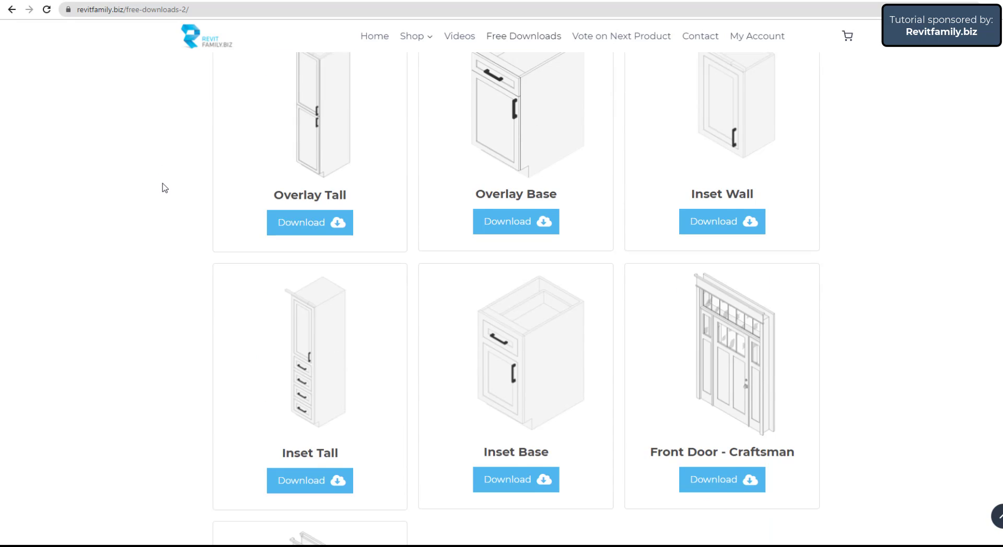
scroll(165, 188, down, 4)
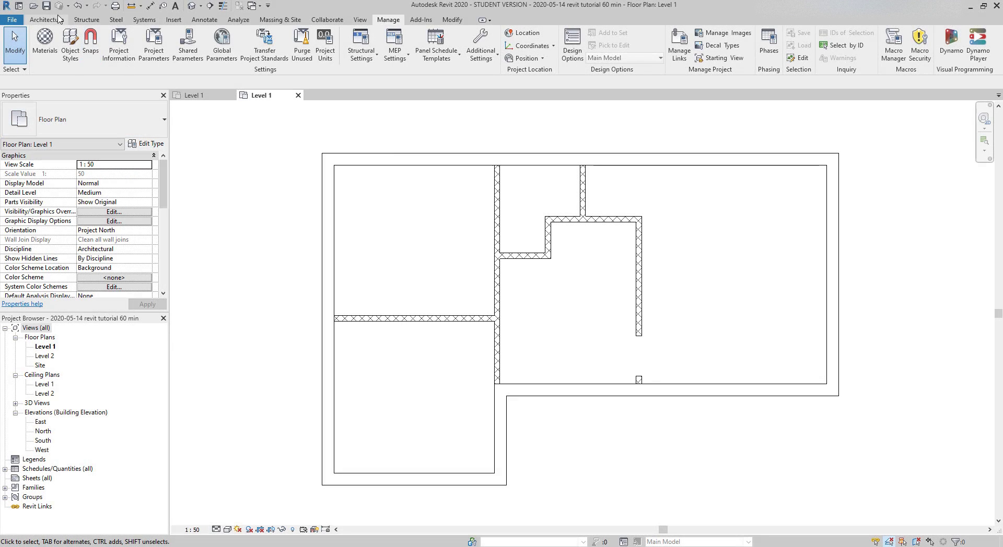
Place an M_Single-Flush 0915 x 2134mm door in the interior wall, flipped to hinge on its right jamb.
click(49, 20)
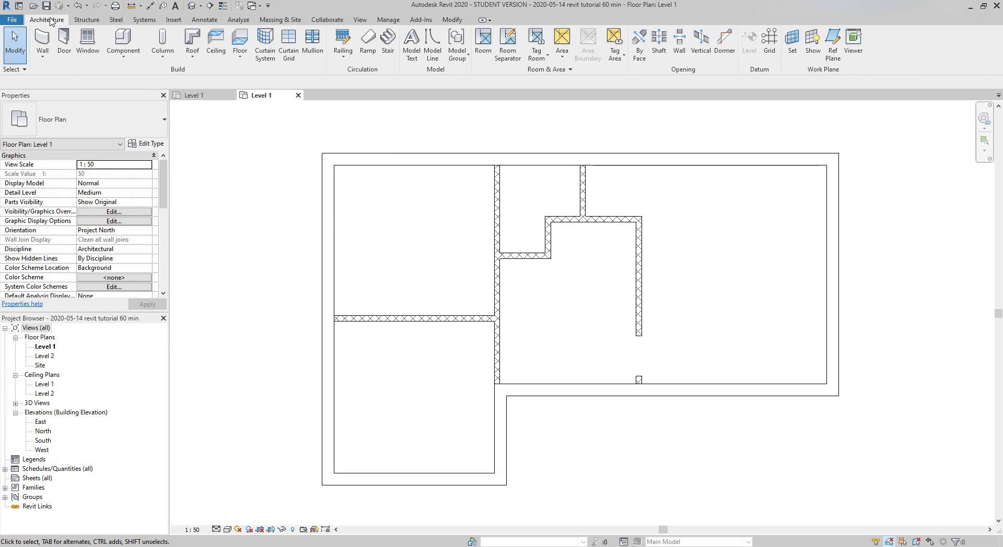
click(65, 42)
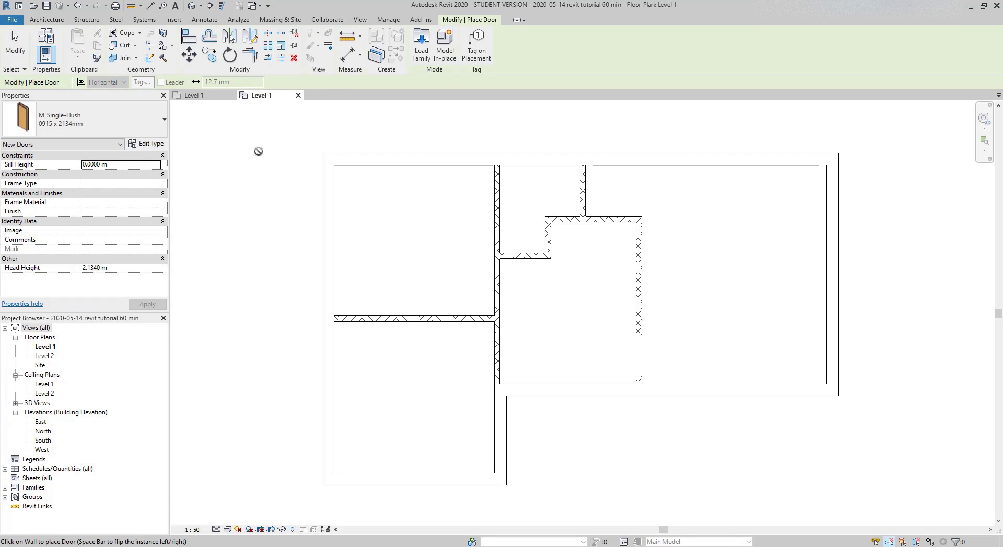
scroll(443, 327, up, 3)
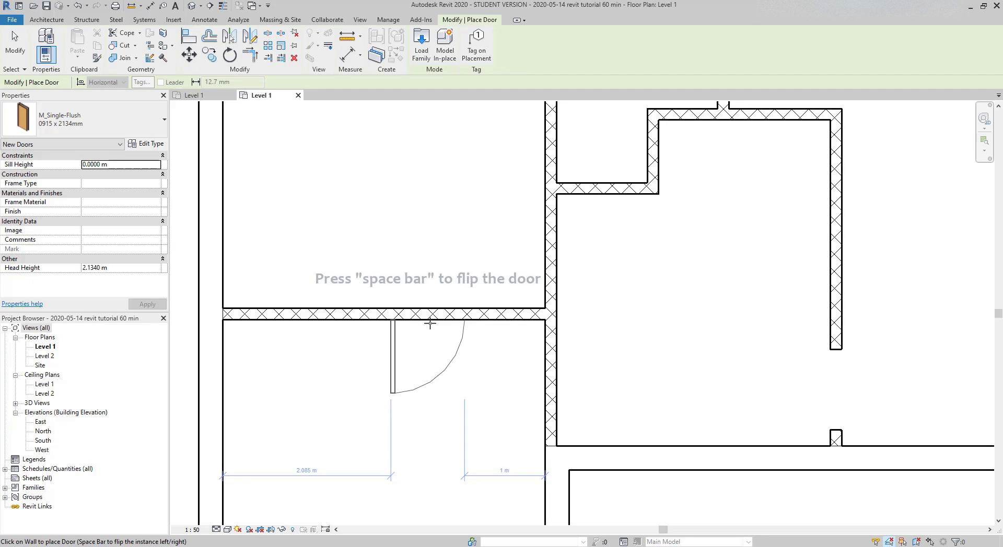
key(space)
key(space)
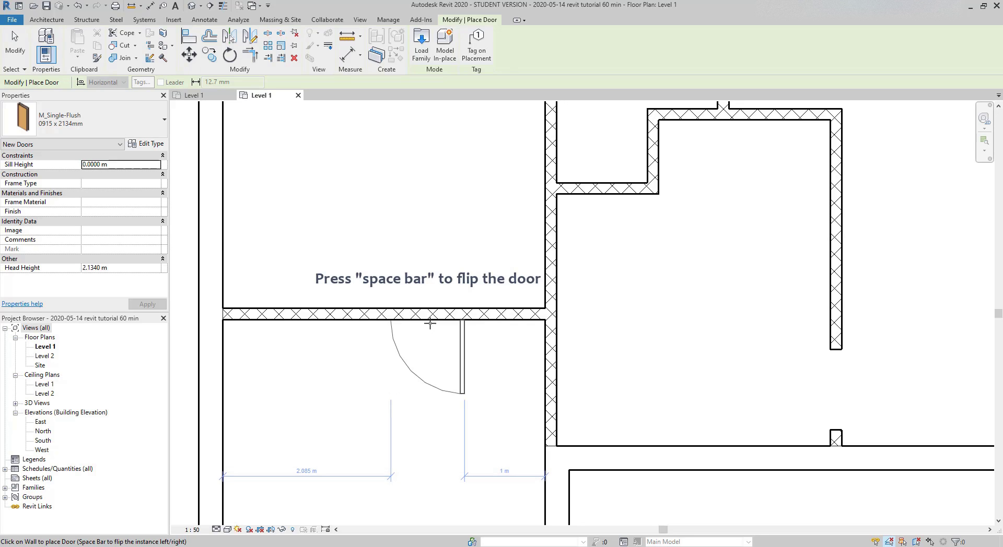
key(space)
click(429, 323)
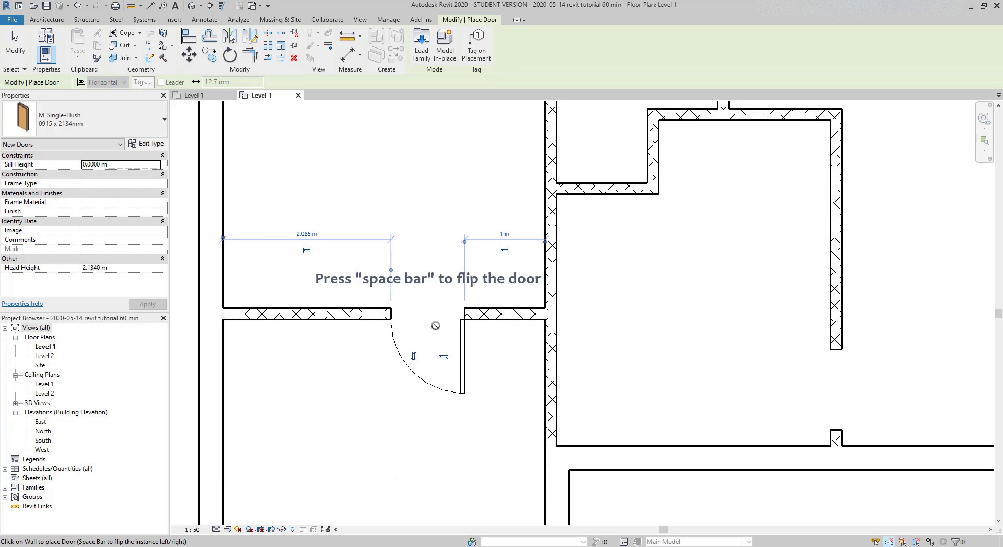
key(Escape)
key(Escape)
scroll(585, 390, up, 4)
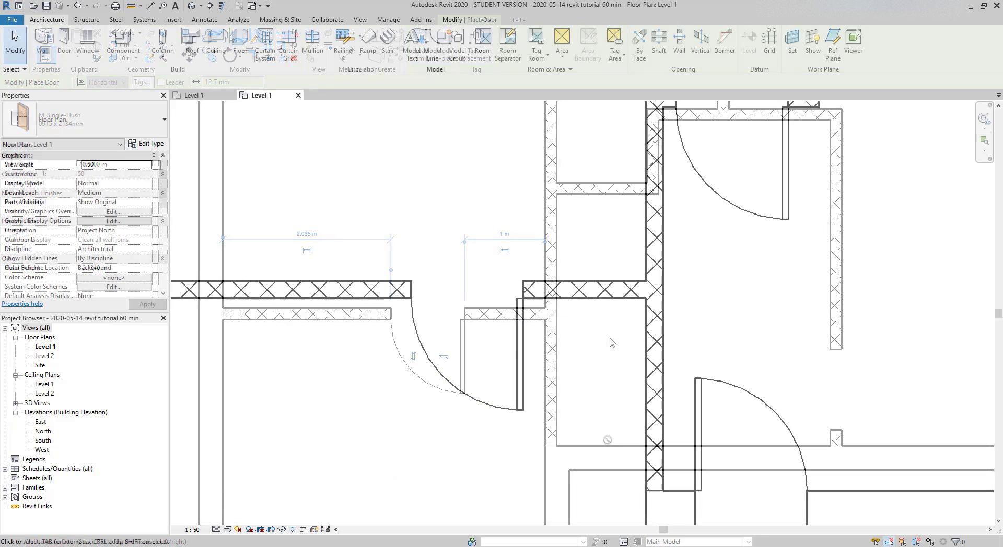
mouse_move(601, 366)
middle_down()
mouse_move(640, 337)
mouse_move(738, 326)
middle_up()
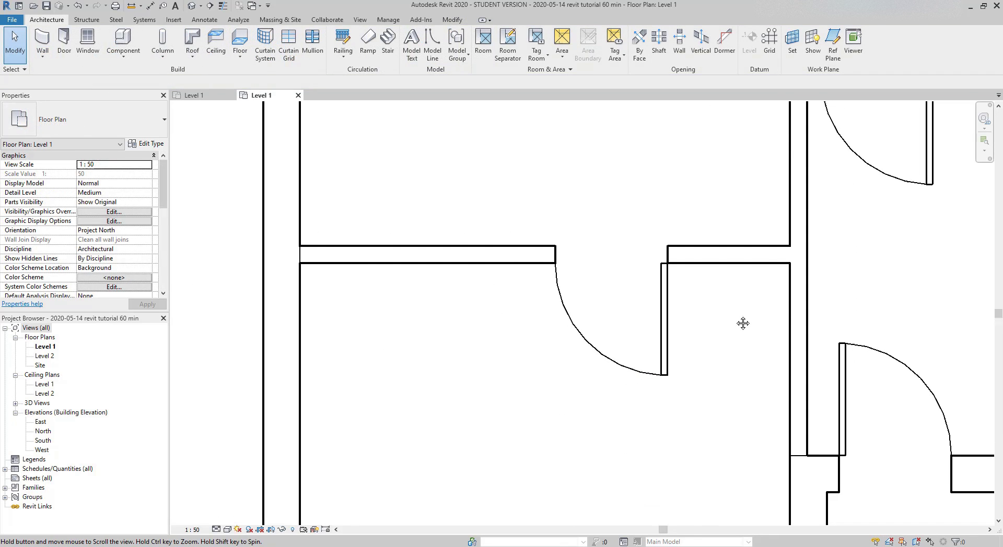
Flip the selected door's hand twice, then flip its facing across the wall.
click(666, 317)
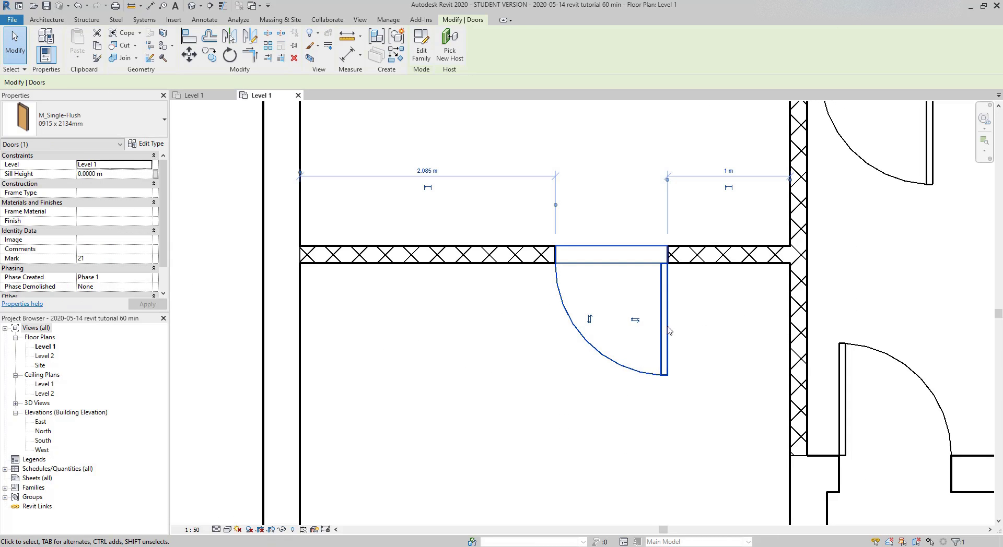
click(636, 323)
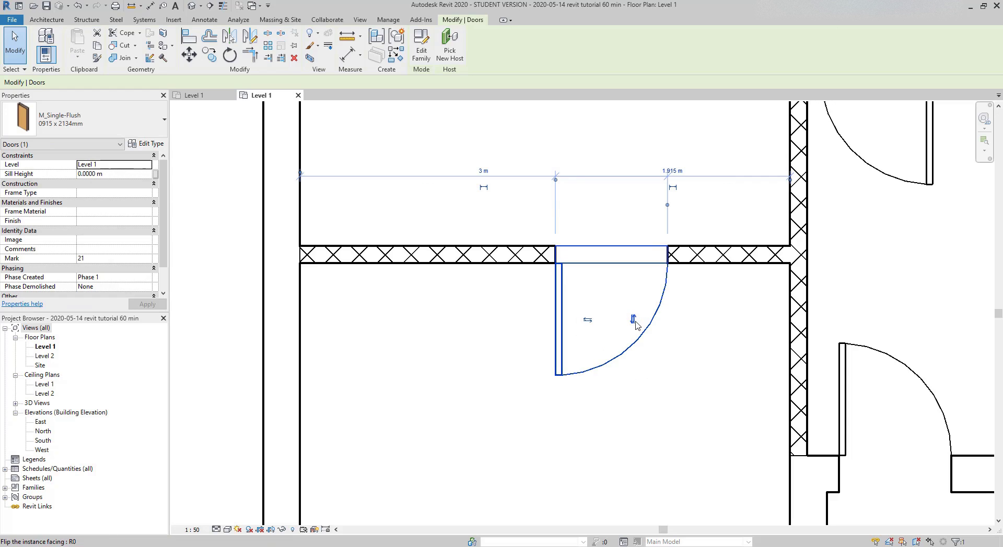
click(587, 321)
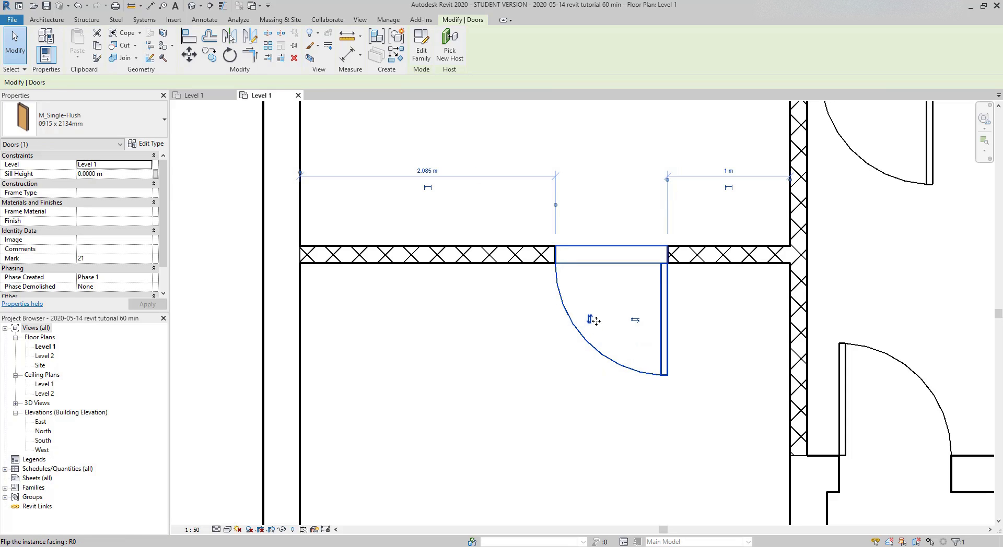
click(597, 322)
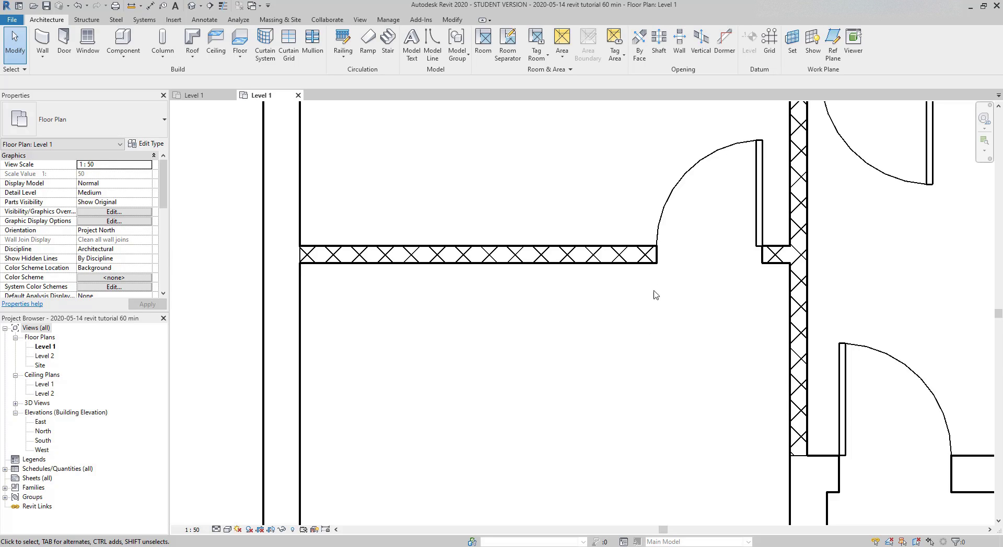
Change the selected door to the 0762 x 2032mm type.
click(662, 227)
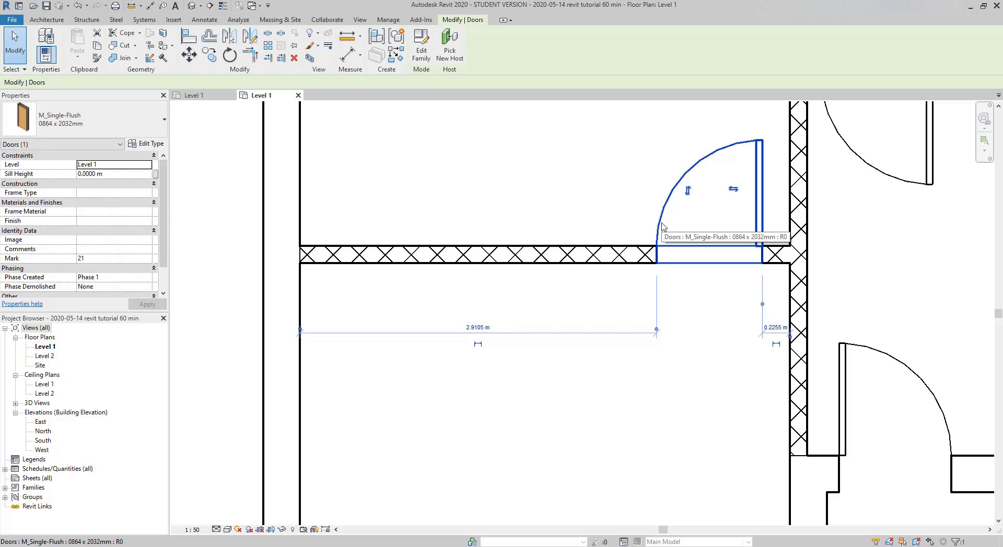
click(147, 119)
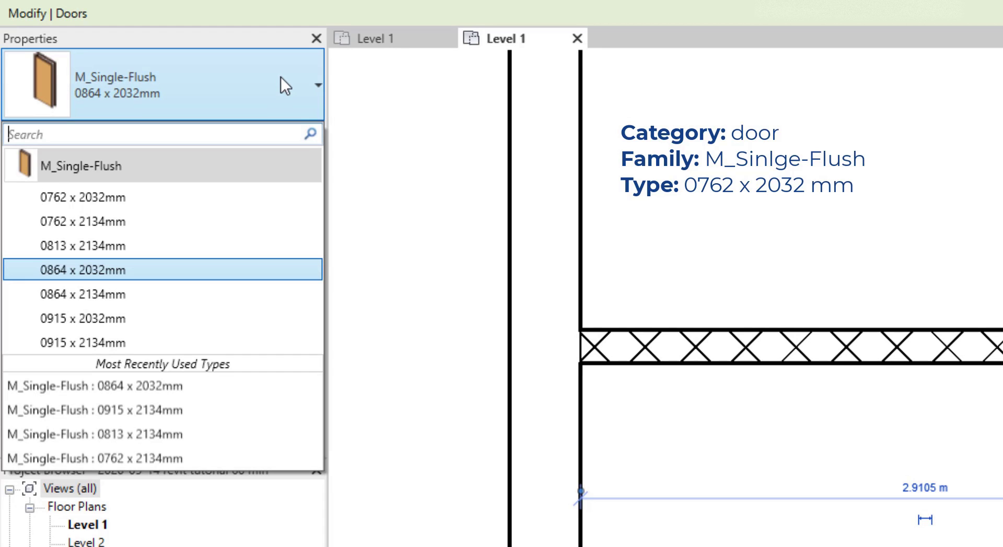
click(178, 197)
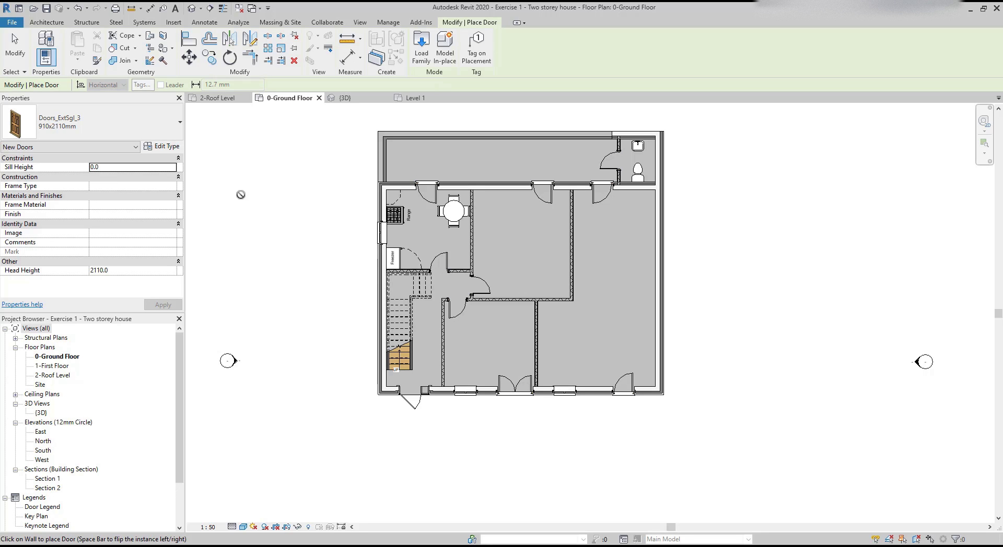
Review the available door types, then load a family from the 03 Traditional folder.
click(179, 123)
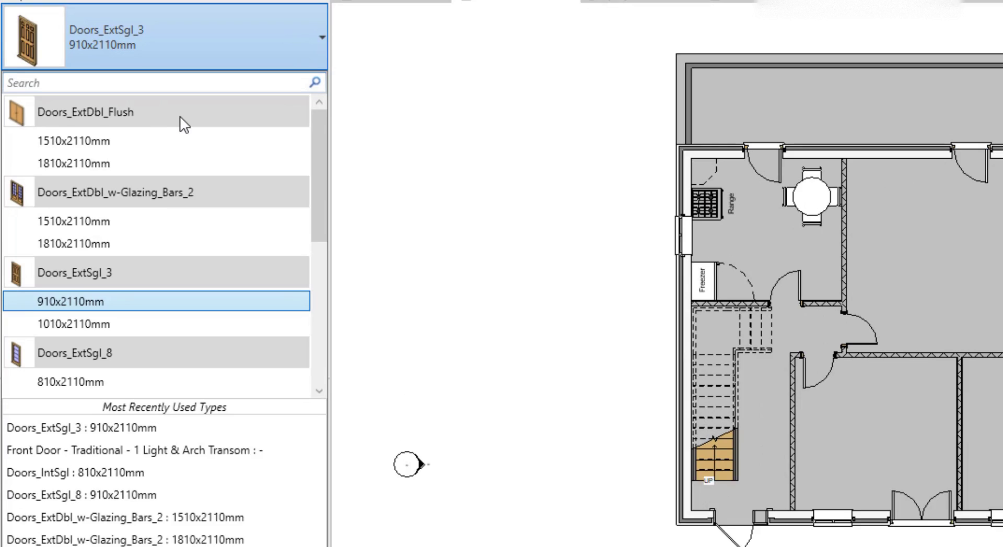
mouse_move(102, 170)
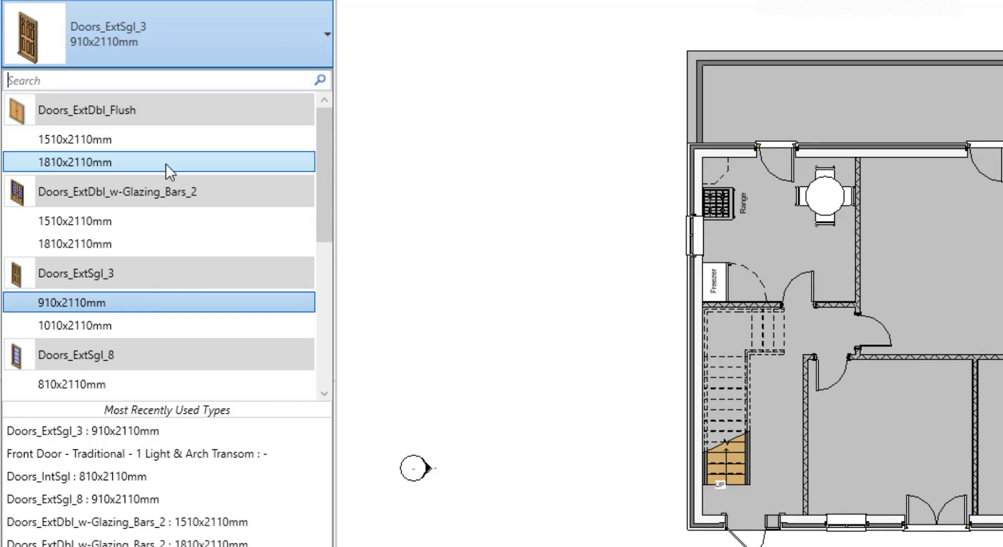
mouse_move(122, 383)
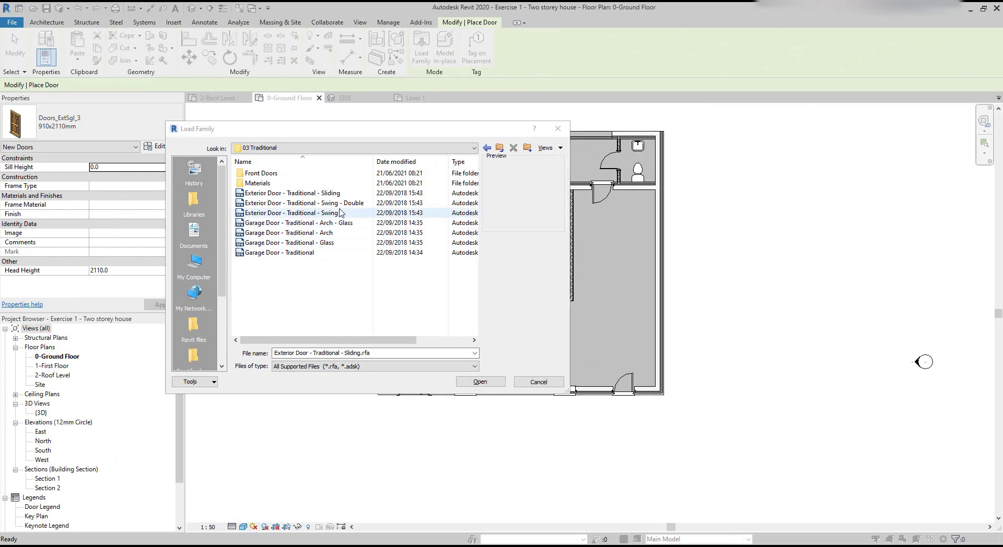
Load Exterior Door - Traditional - Sliding.rfa with all eight of its sizes.
click(338, 196)
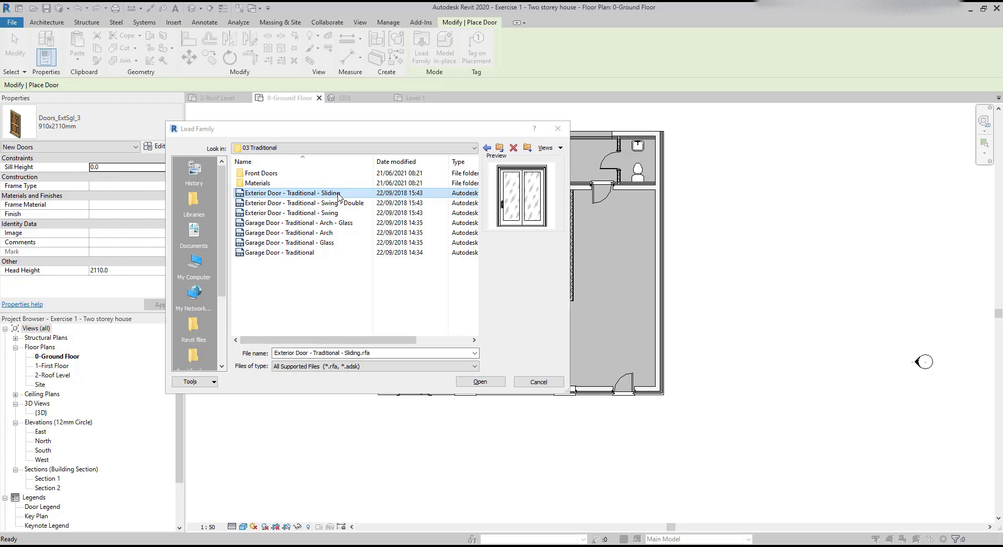
click(338, 195)
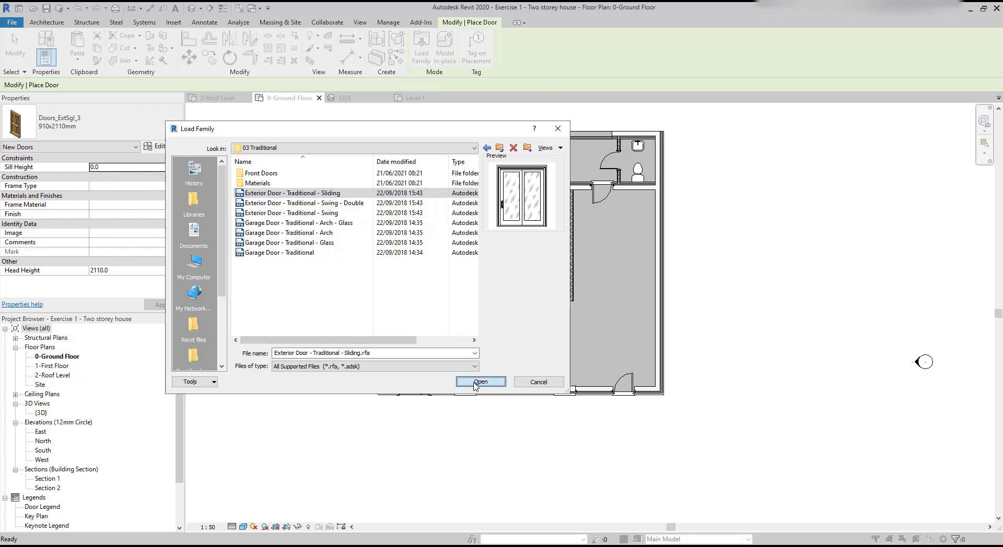
click(473, 381)
shift+click(392, 297)
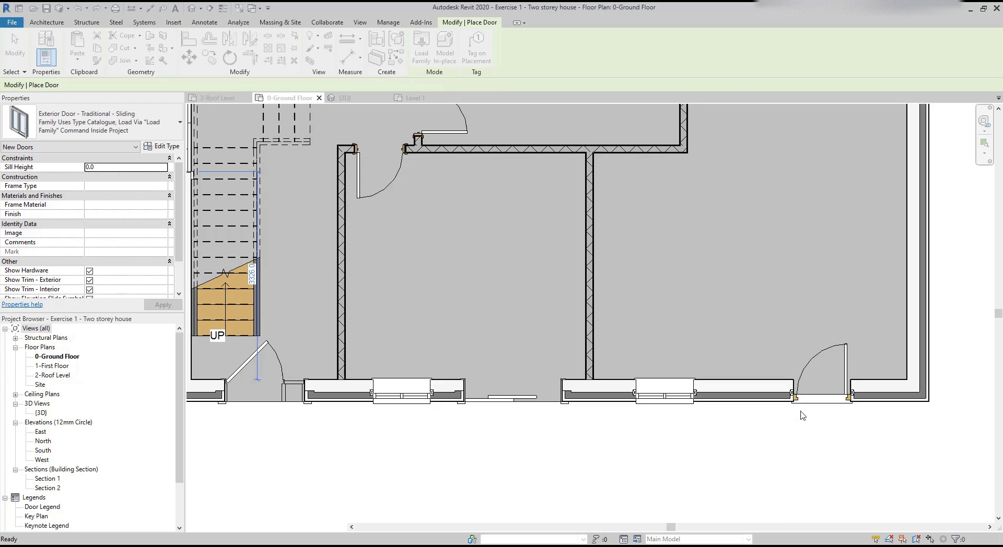
click(802, 411)
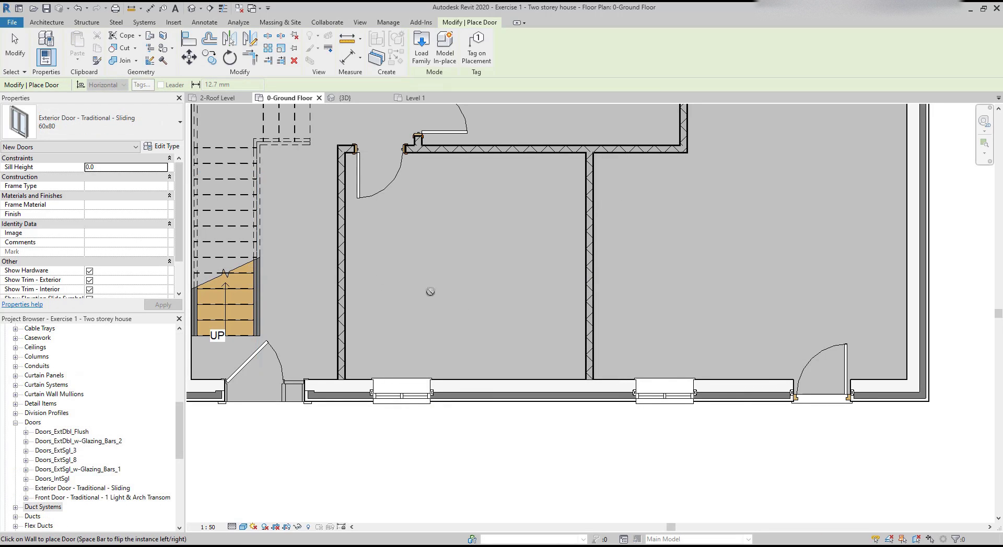
Place a 60x108 sliding door in the ground floor's bottom exterior wall.
click(173, 130)
scroll(149, 220, down, 3)
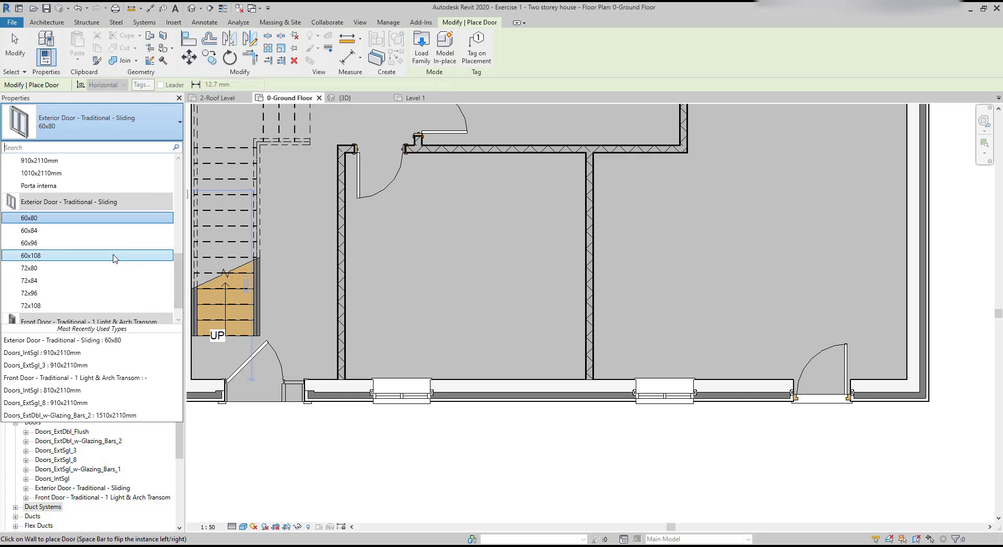
click(114, 256)
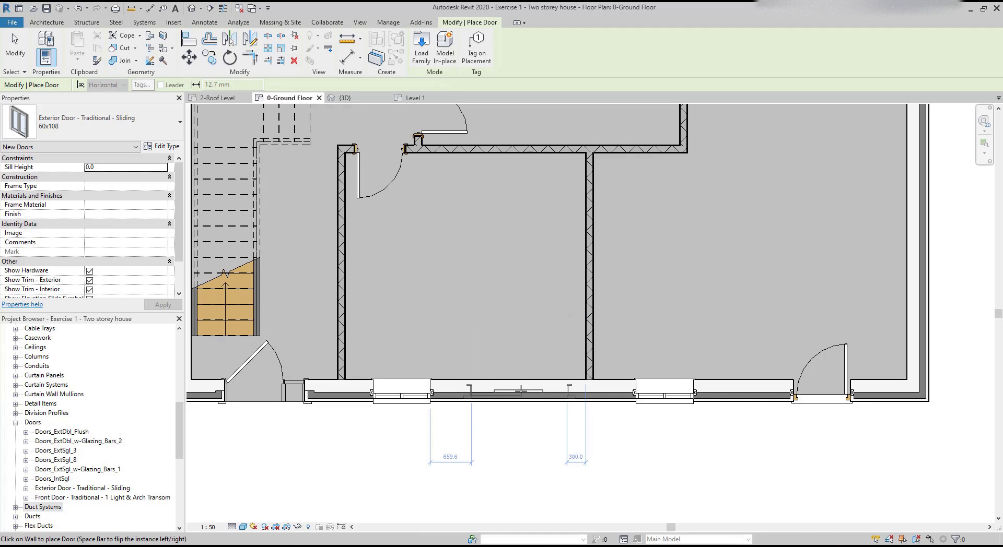
click(513, 392)
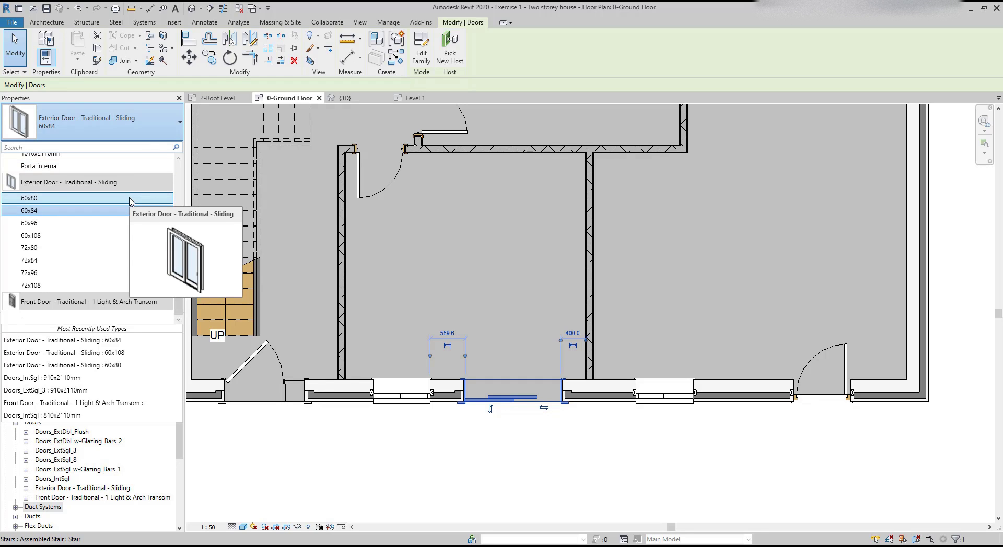
key(Escape)
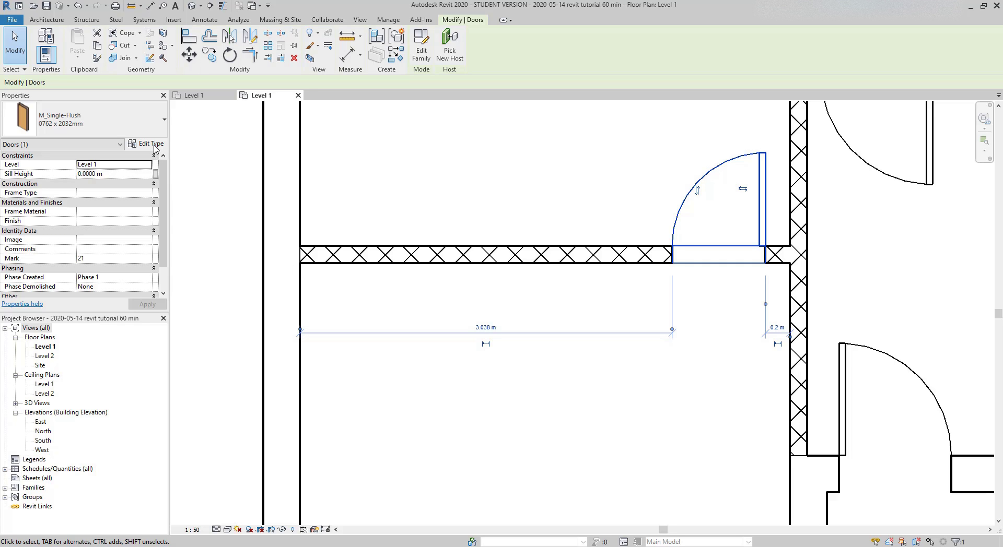
Duplicate the door type as 085 x 2100mm 2 with width 0.8500 m and height 2.1000 m.
click(152, 143)
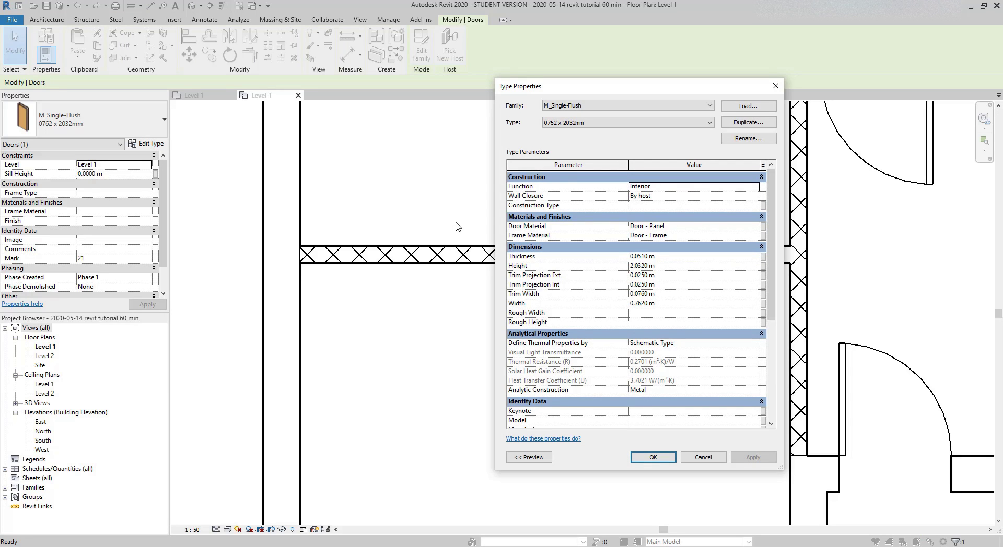
scroll(649, 264, down, 2)
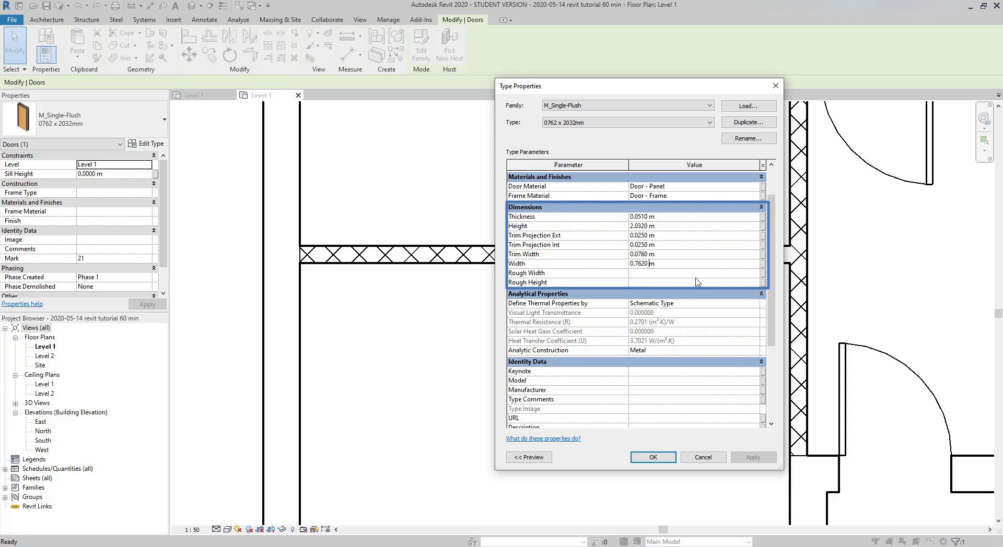
key(BackSpace)
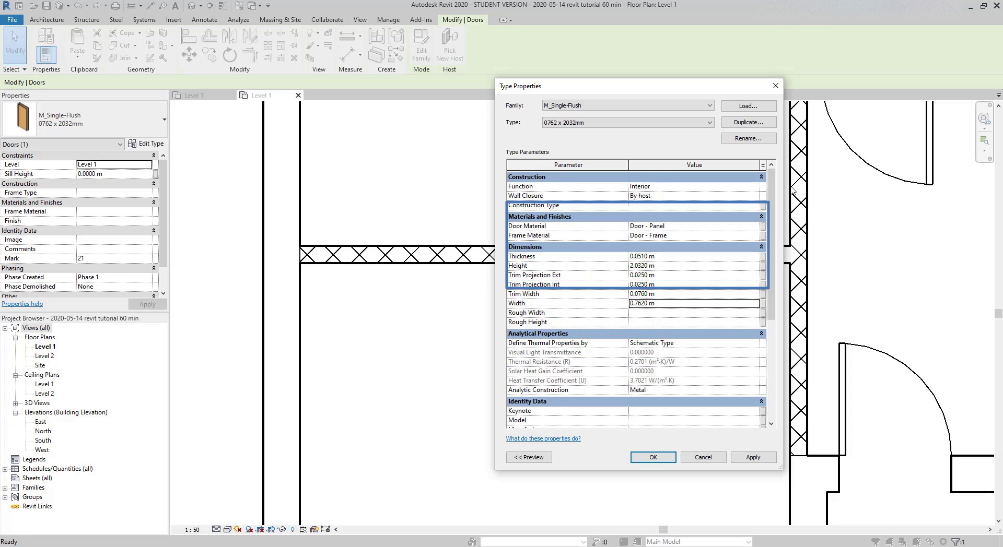
key(Escape)
click(757, 122)
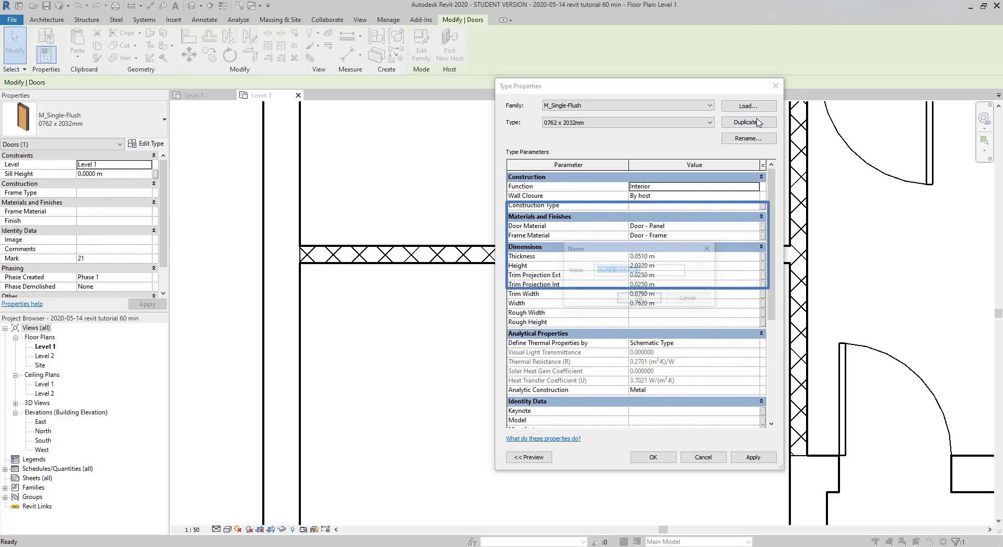
text(085 x 2100mm 2)
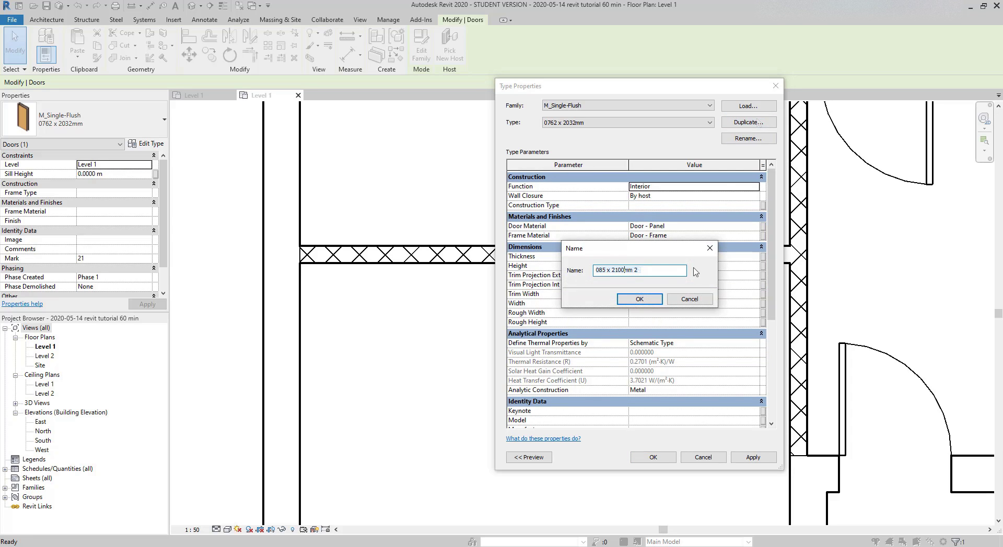
click(639, 299)
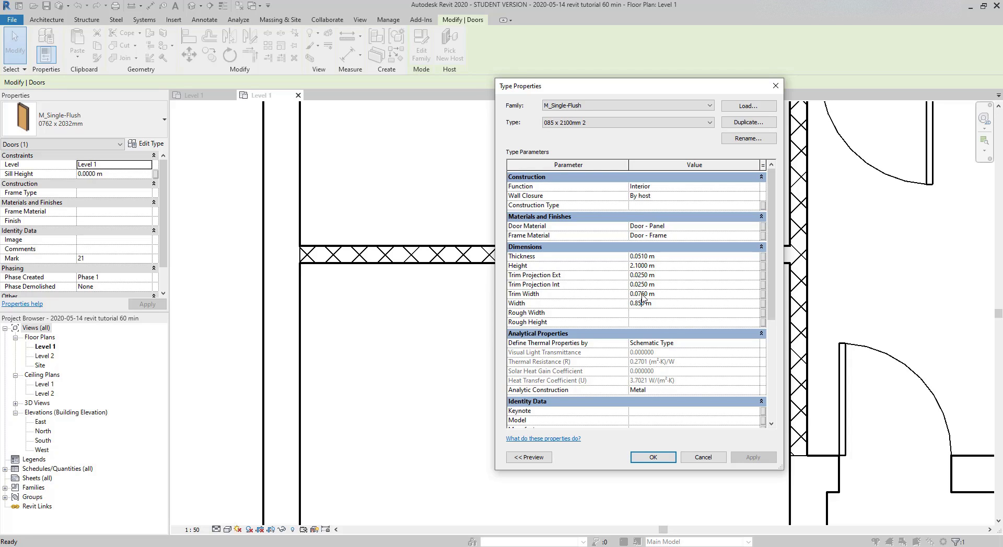
click(642, 302)
click(673, 294)
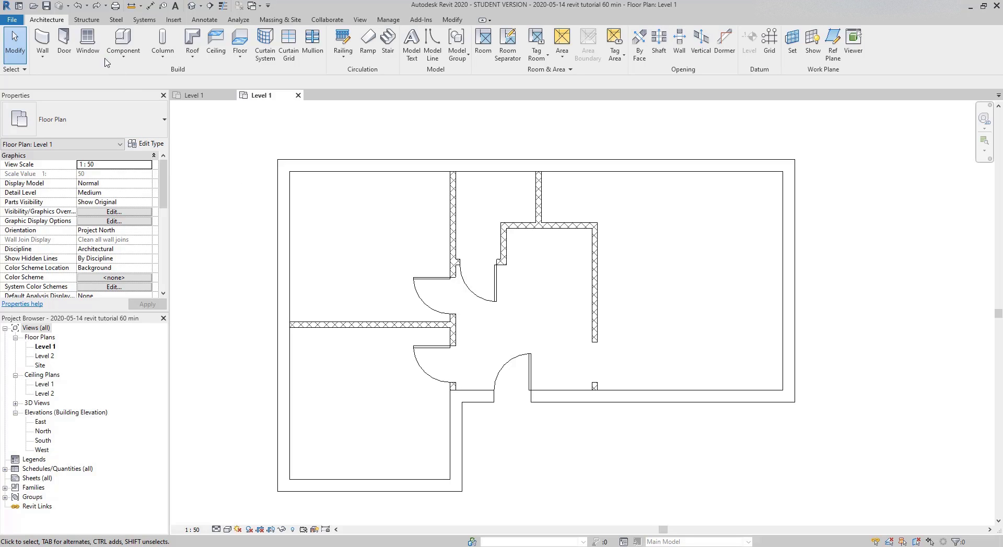
Place four more M_Fixed 0610 x 1220mm windows in the bottom, right and top exterior walls.
click(86, 42)
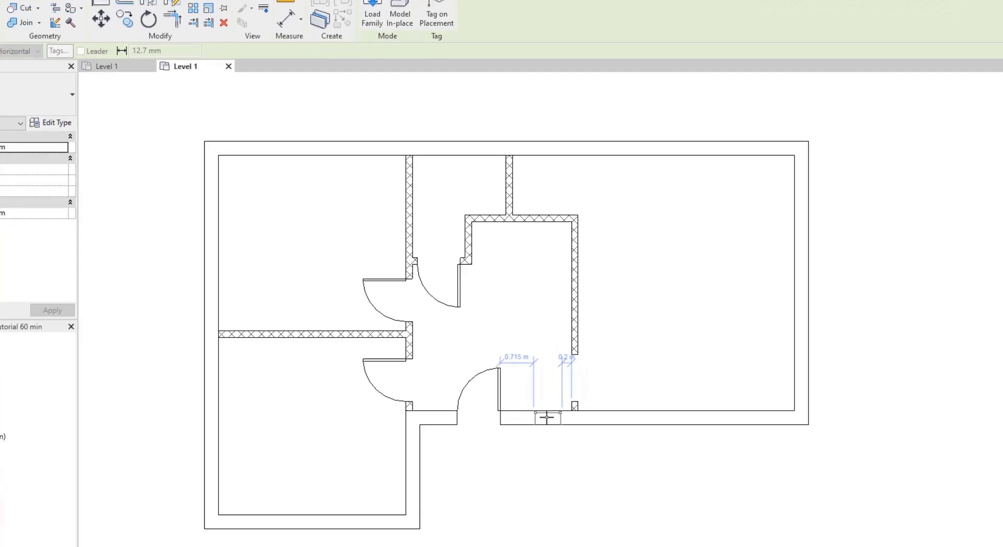
click(547, 418)
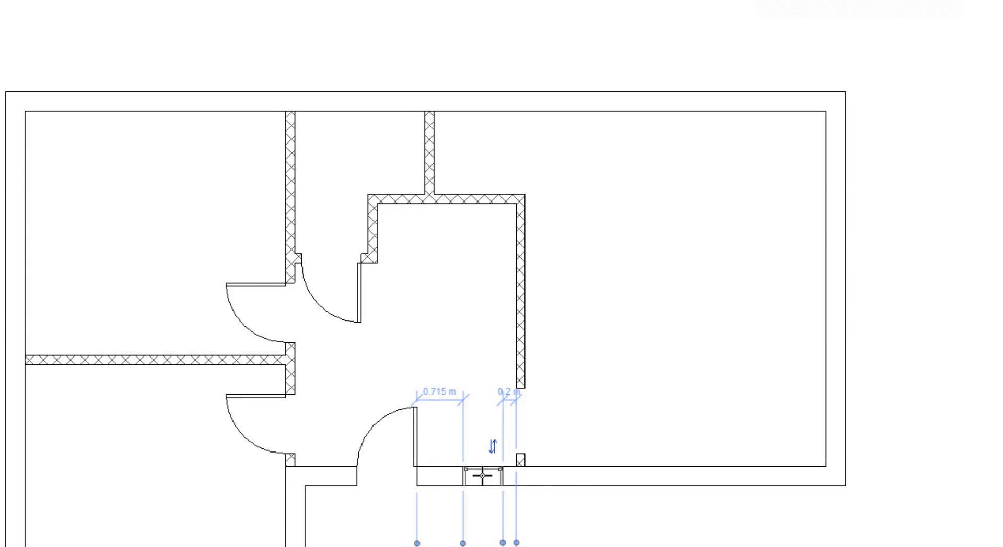
click(621, 476)
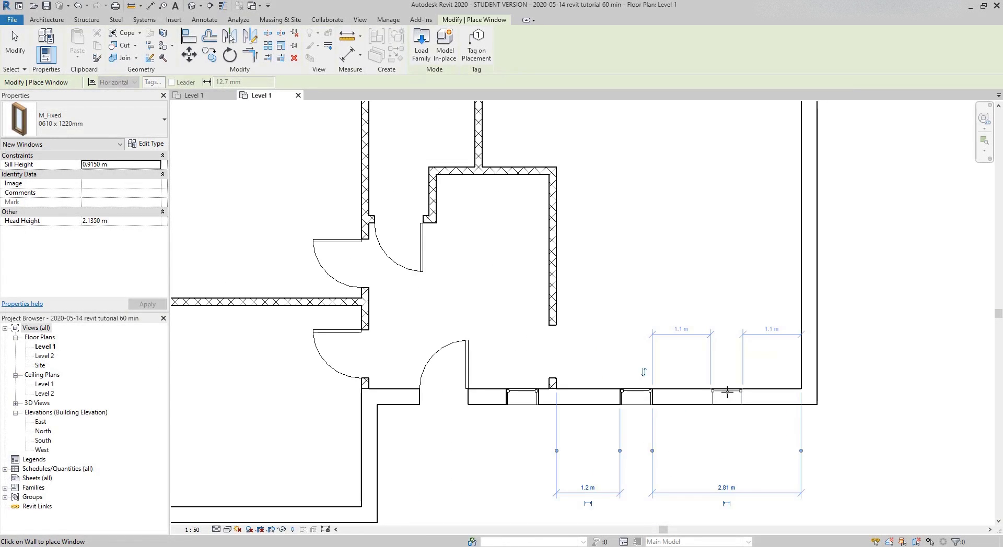
click(728, 392)
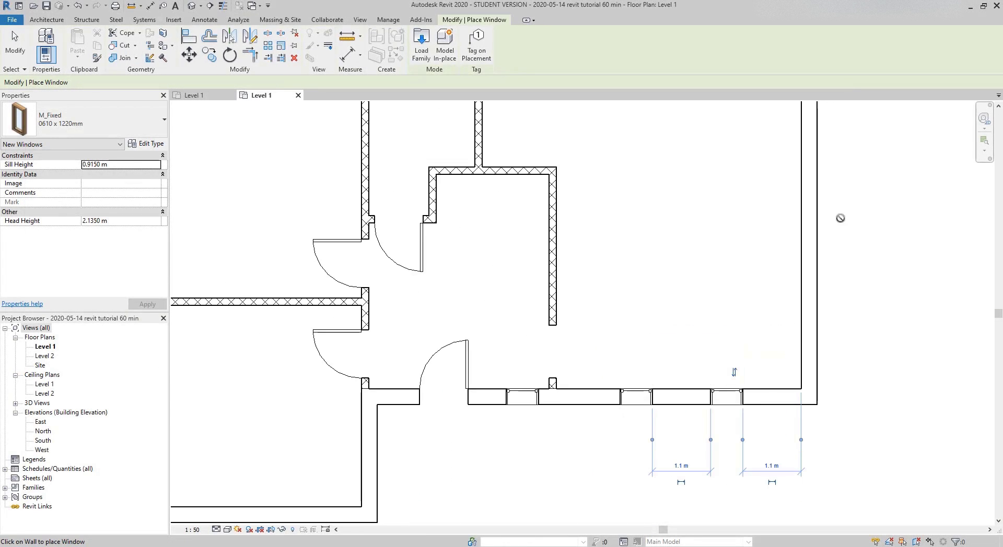
scroll(678, 208, down, 2)
scroll(695, 198, up, 2)
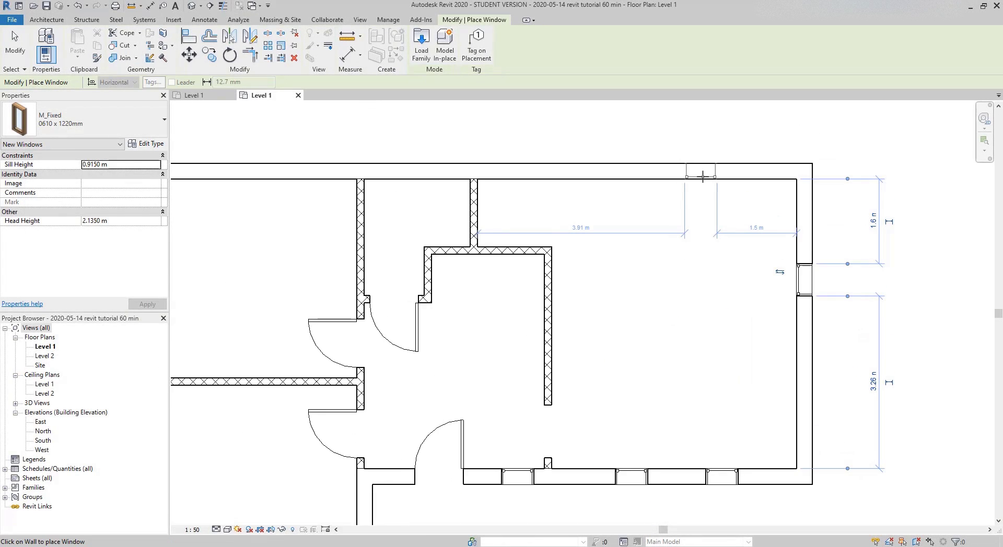
click(702, 176)
scroll(654, 246, down, 1)
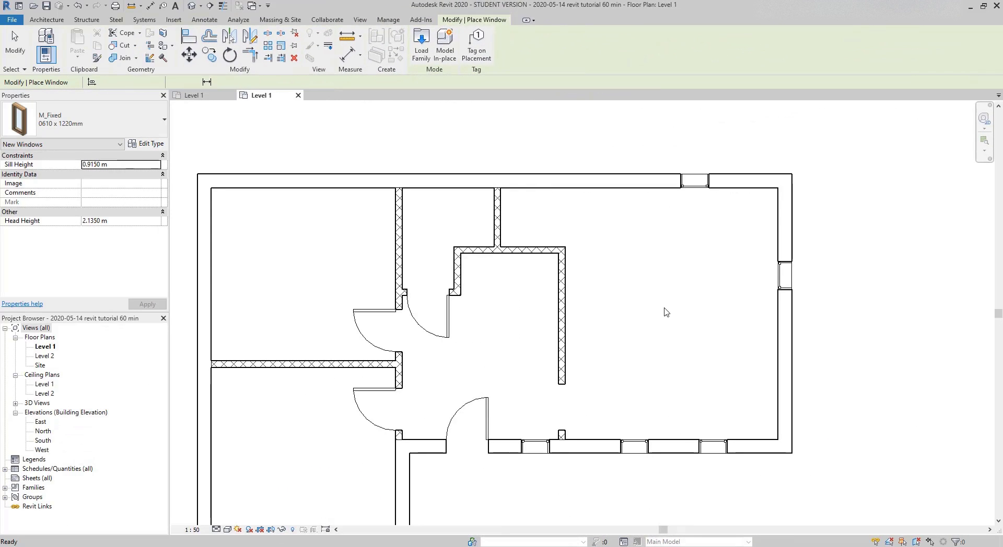
Switch two bottom-wall windows plus the right- and top-wall windows to M_Window-Casement-Double 1200 x 1500mm.
key(Escape)
key(Escape)
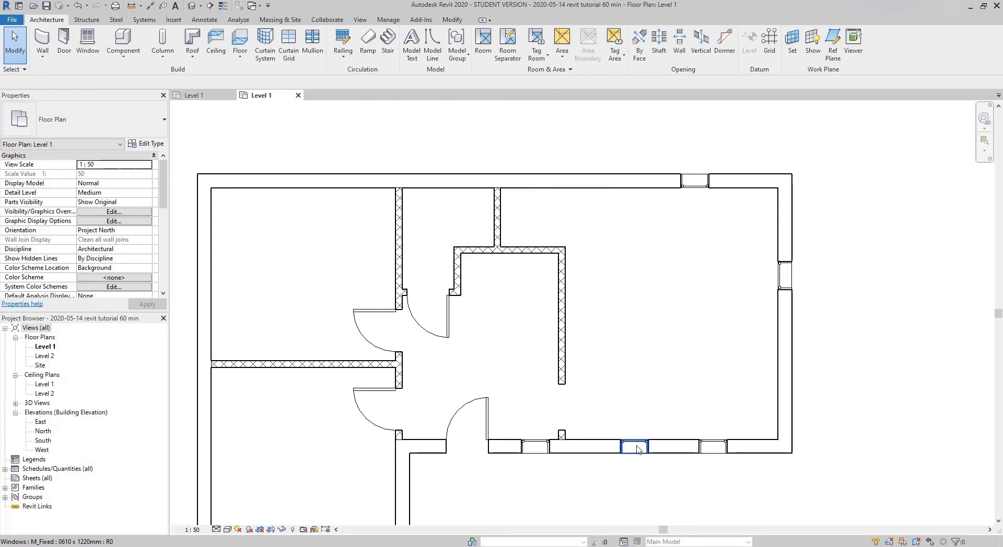
click(634, 447)
click(713, 448)
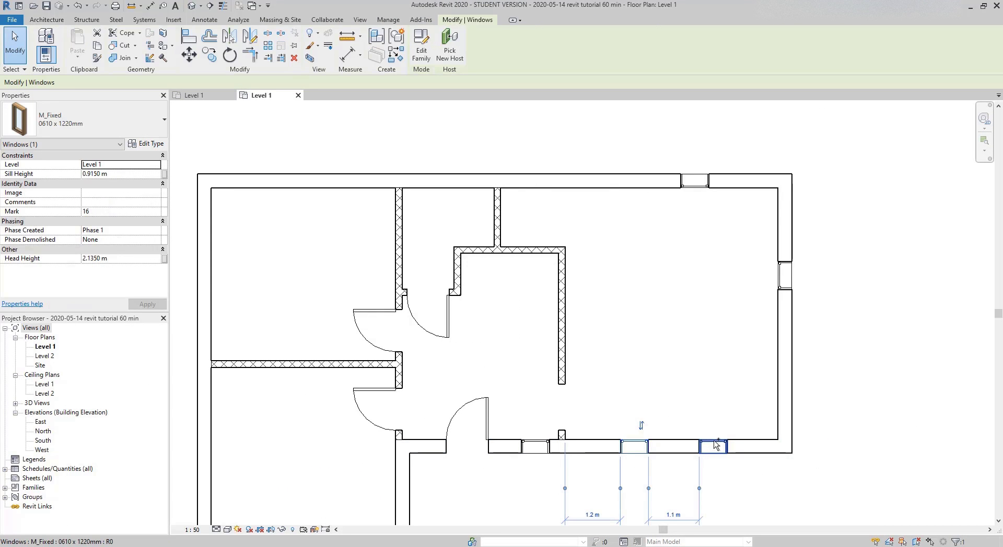
ctrl+click(785, 276)
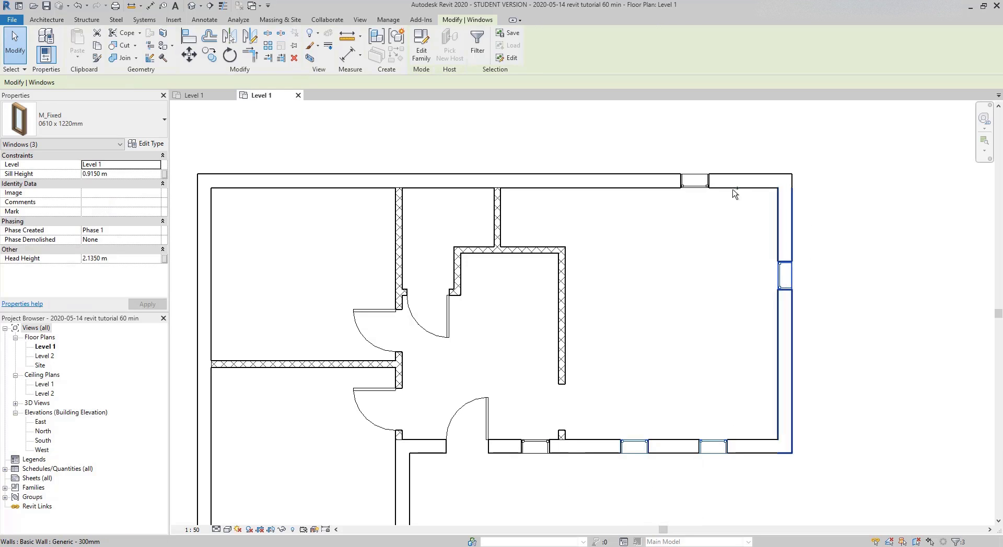
ctrl+click(701, 184)
ctrl+click(702, 185)
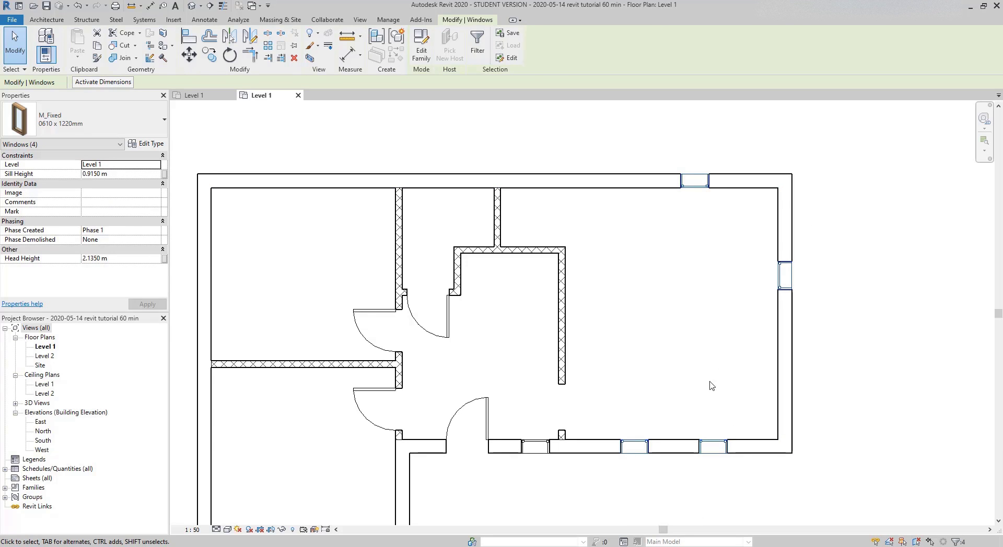
click(150, 123)
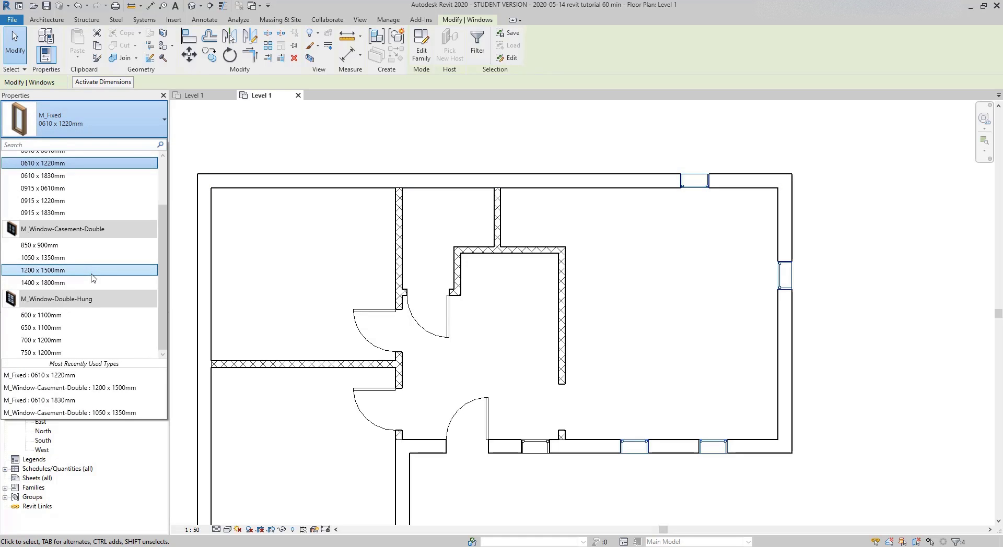
click(92, 270)
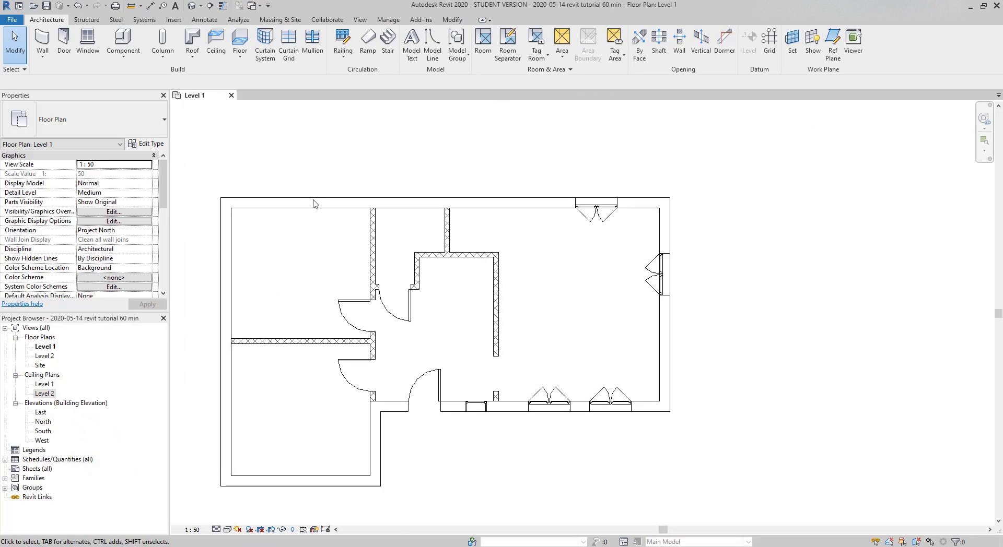
Open the Default 3D View of the house and set its visual style to Shaded.
click(360, 20)
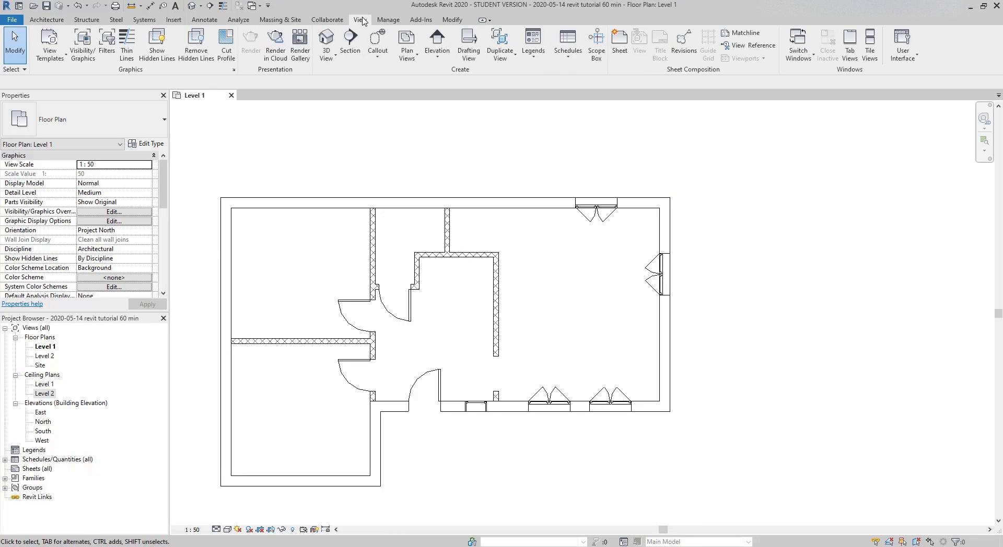
click(333, 60)
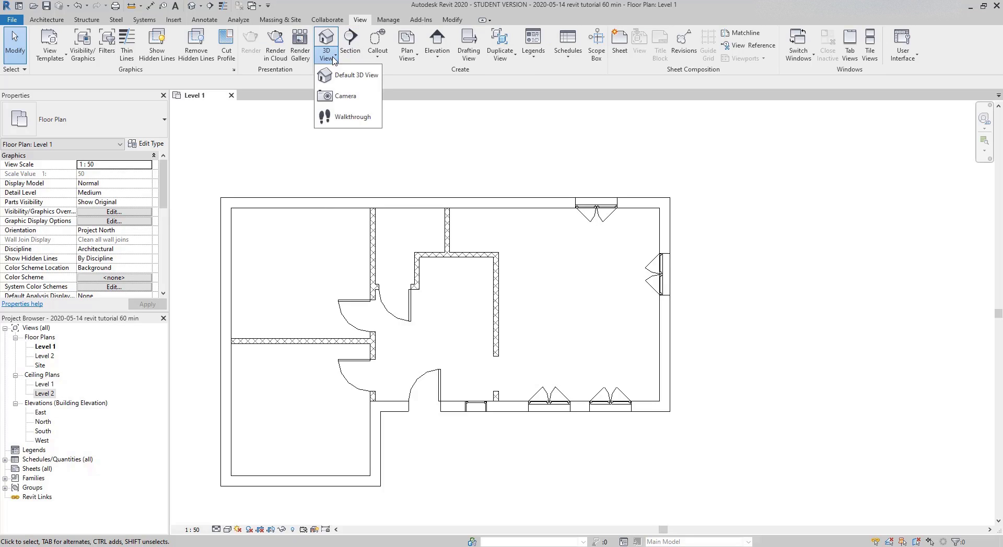
click(337, 83)
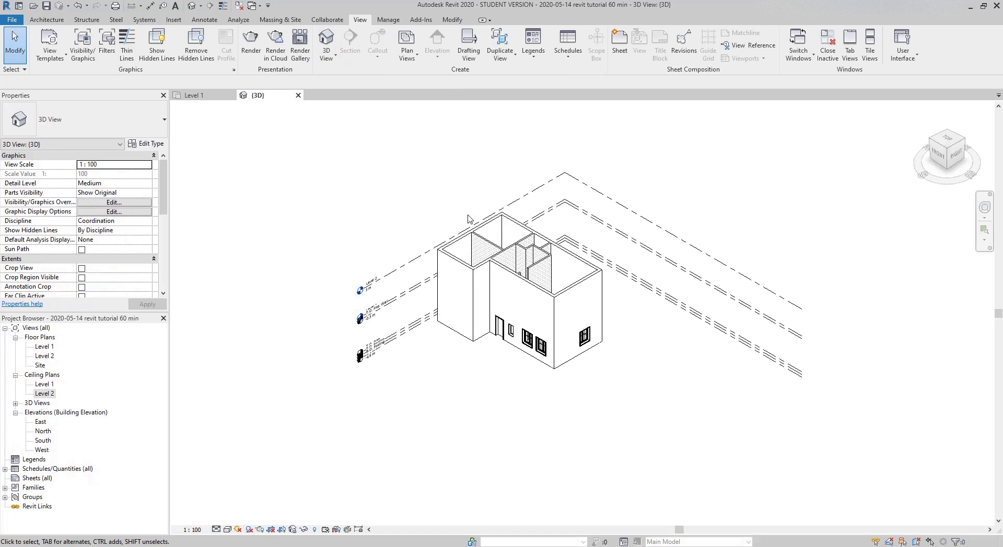
scroll(555, 315, up, 5)
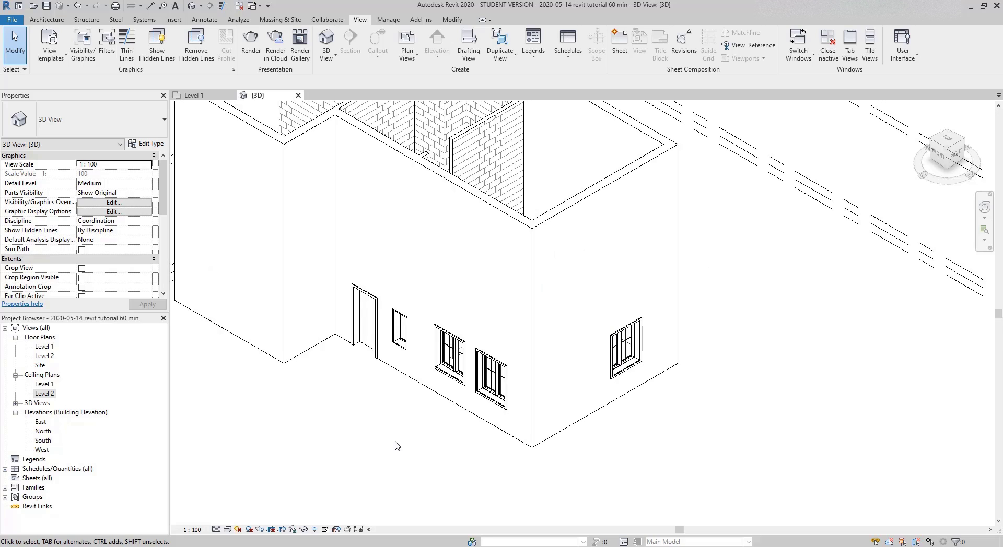
click(227, 530)
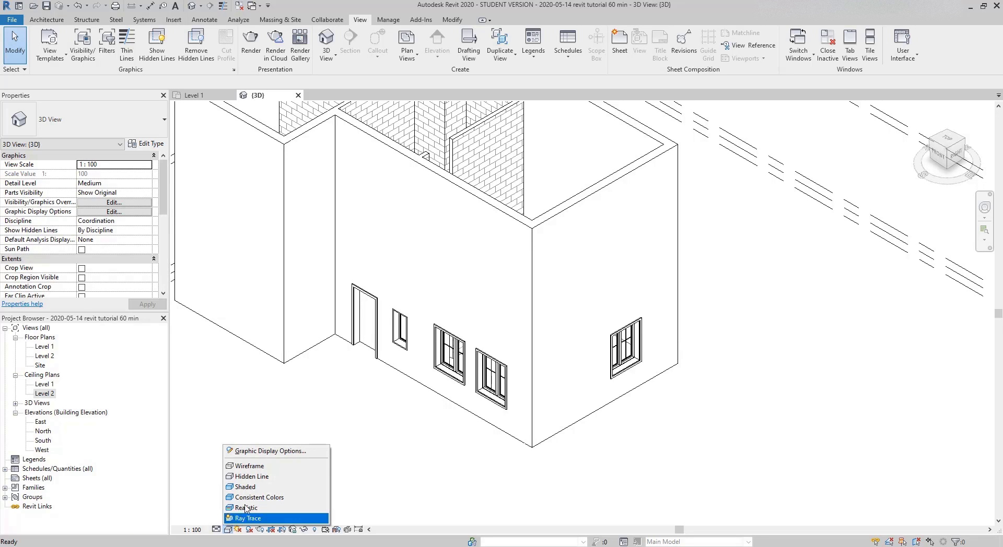
click(260, 489)
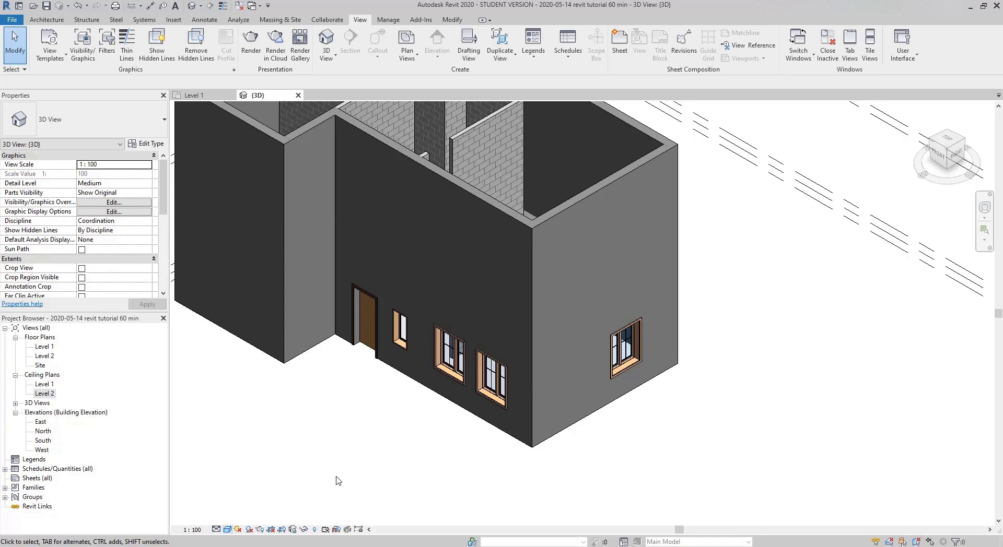
In the 3D view, give the right-wall casement window a higher Sill Height, entering '1.' in Properties.
scroll(634, 408, up, 3)
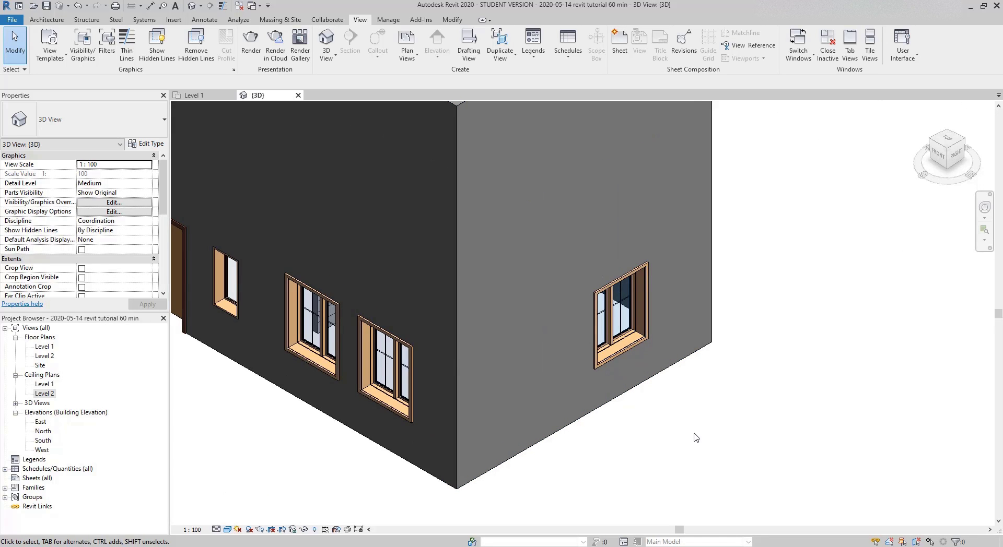
click(604, 349)
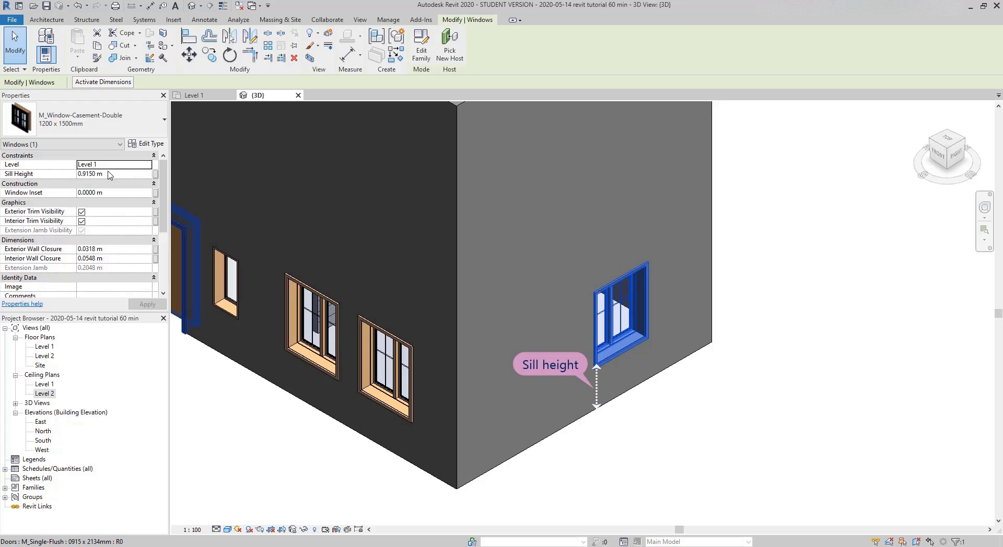
click(110, 174)
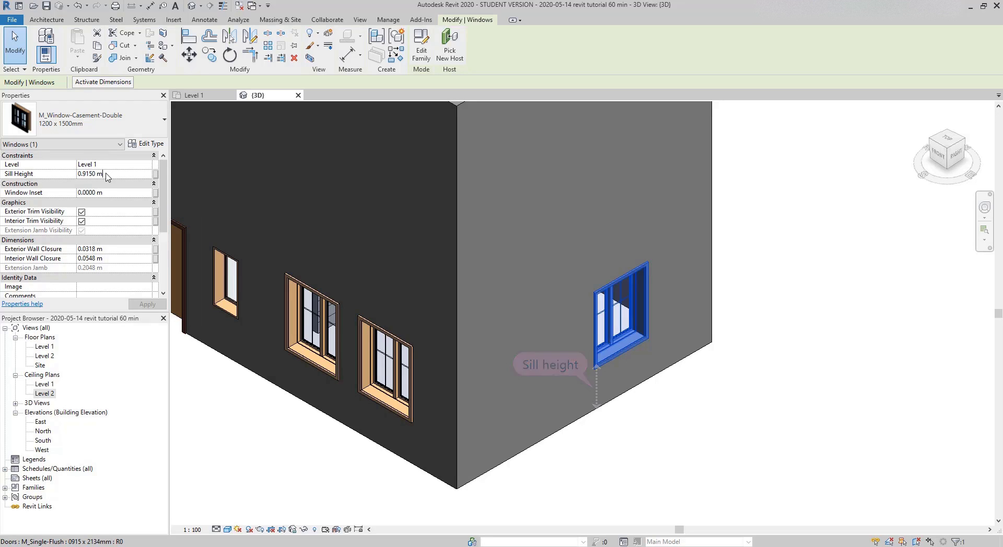
text(1.)
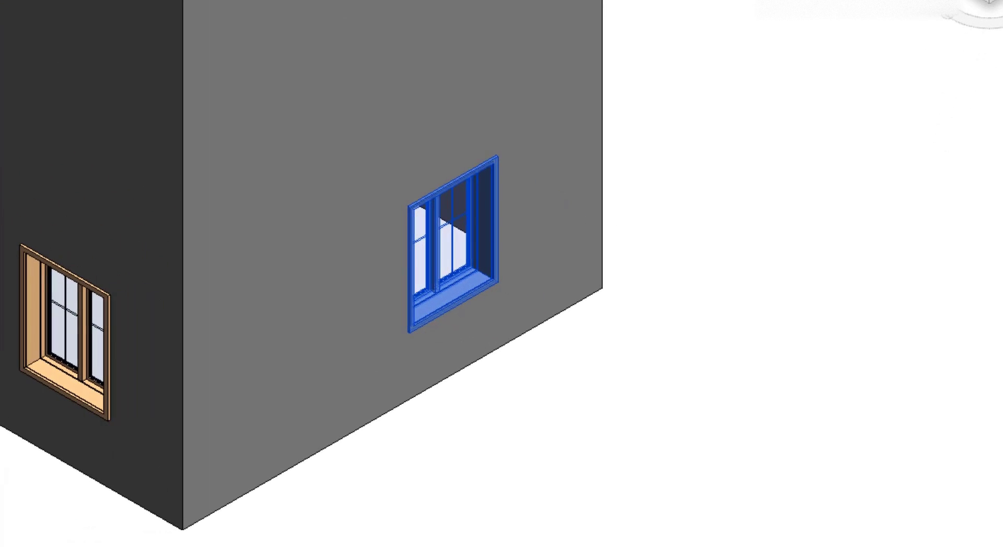
key(Up)
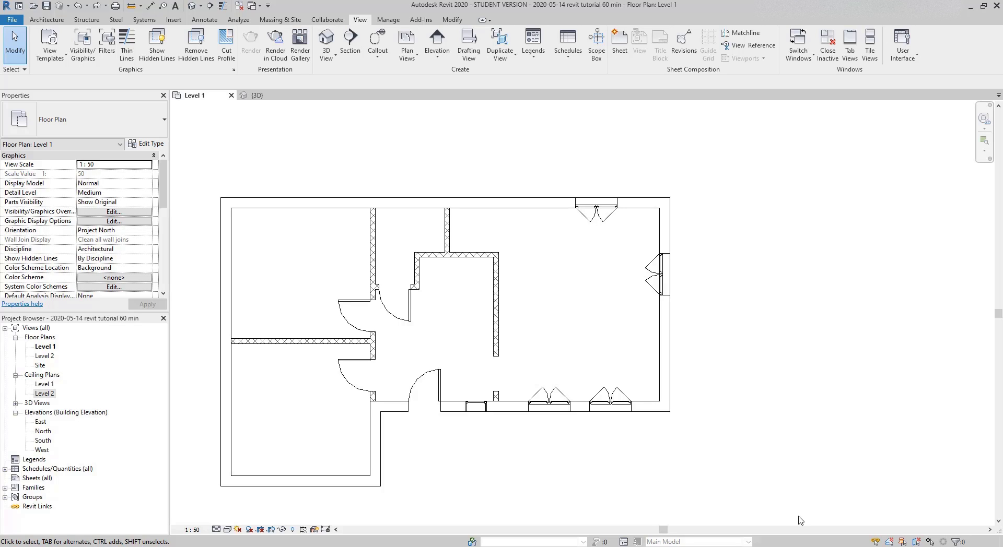
Crossing-select the Level 1 plan, filter it to the five windows, and enter a 1.2 Sill Height.
drag(800, 517, 198, 165)
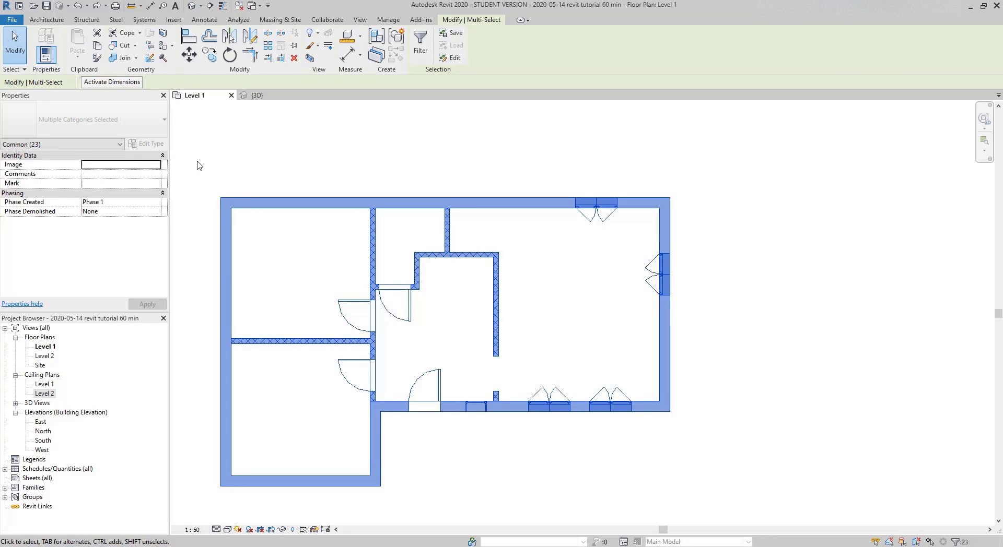
click(113, 145)
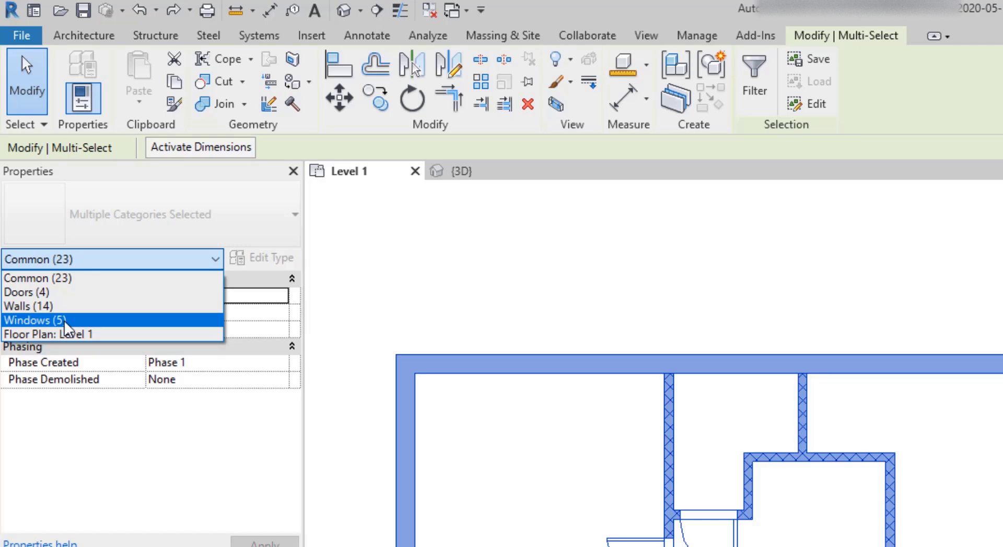
click(65, 321)
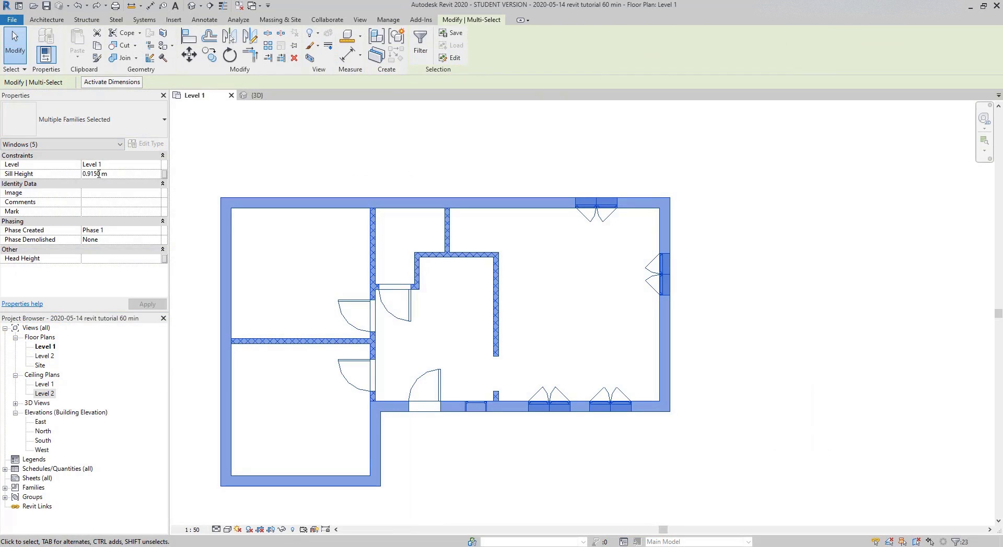
drag(101, 174, 64, 178)
text(1.2m)
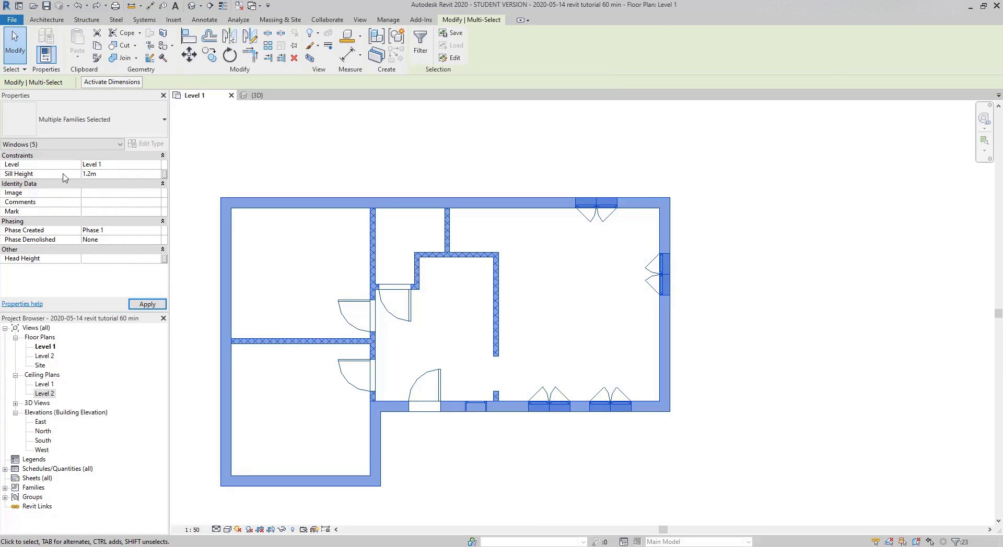